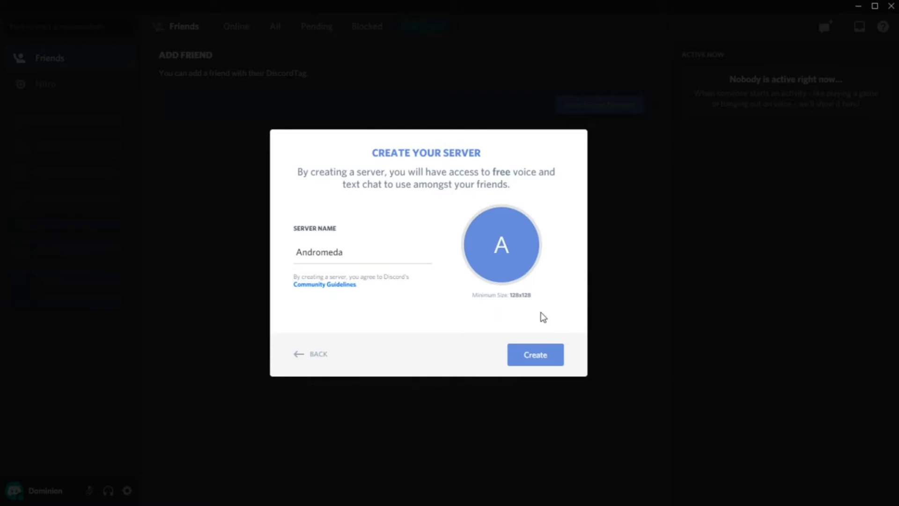
# - Create the server named Andromeda and add a text channel called guild-war
pyautogui.click(529, 349)
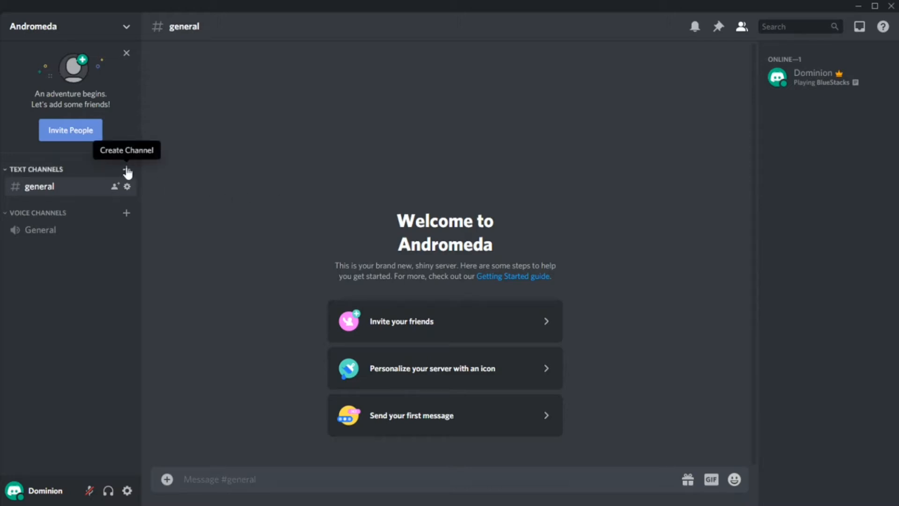
pyautogui.click(127, 172)
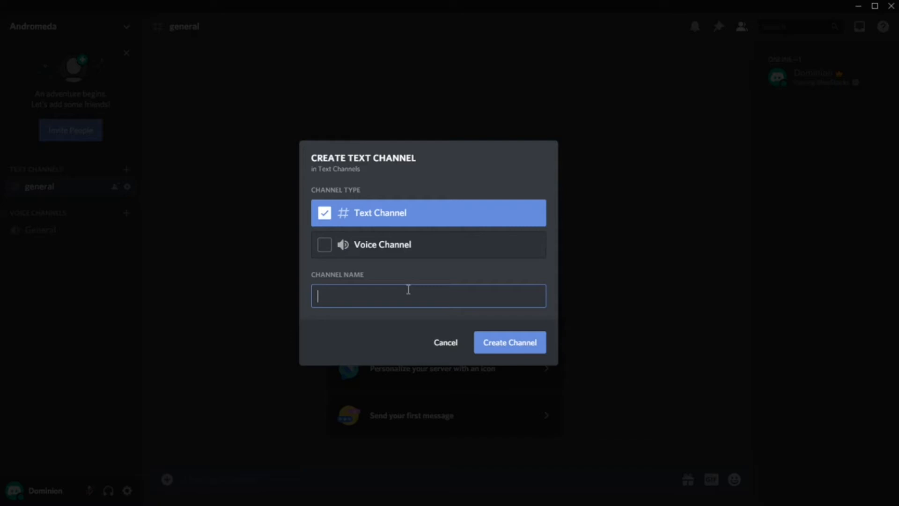
pyautogui.write('guild-war')
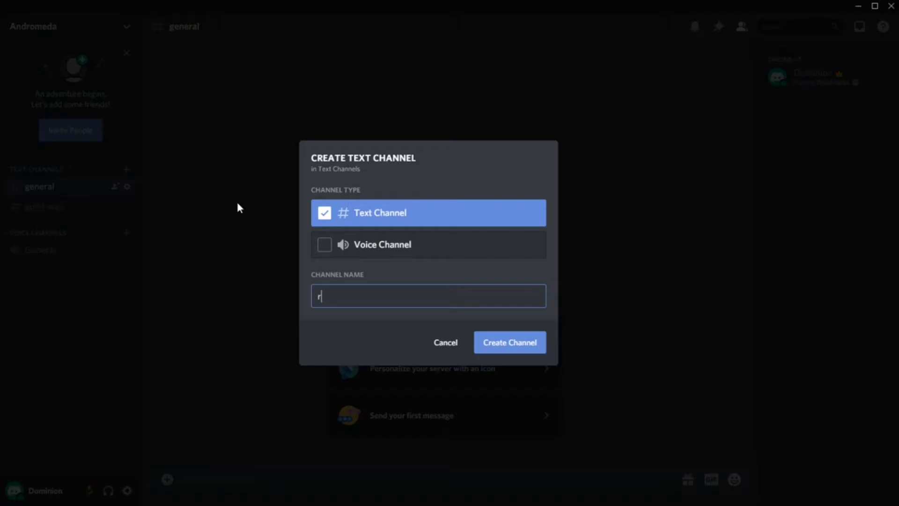
# - Create three more text channels named rewards, tactics and guild-war-assignments
pyautogui.write('rewars')
pyautogui.write('ds')
pyautogui.press('Return')
pyautogui.write('tactics')
pyautogui.press('Return')
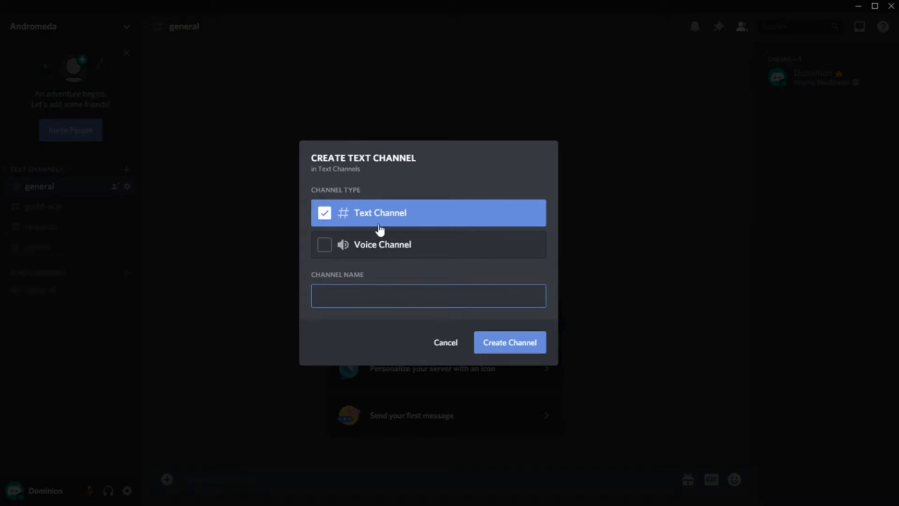
pyautogui.write('guild-war-assignments-')
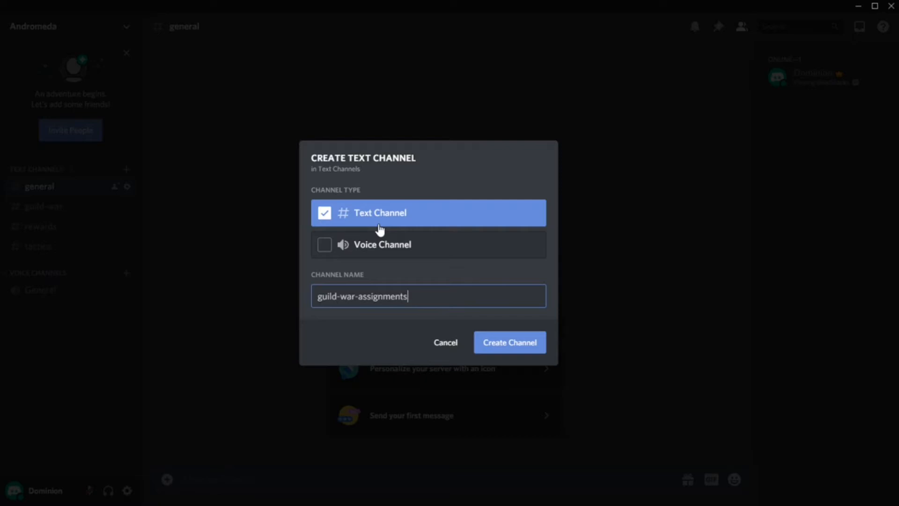
pyautogui.press('Return')
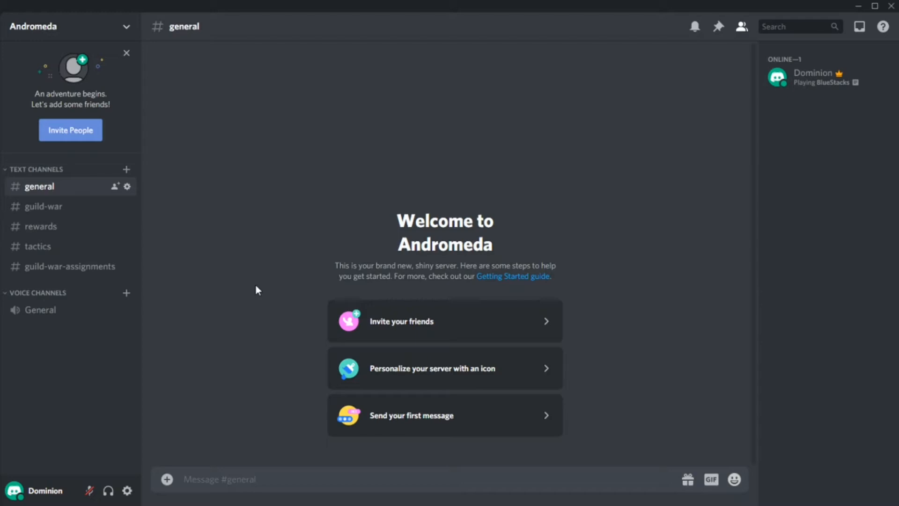
# - Open the guild-war channel and move guild-war-assignments above it in the text channel list
pyautogui.click(41, 210)
pyautogui.moveTo(47, 276); pyautogui.dragTo(45, 207)
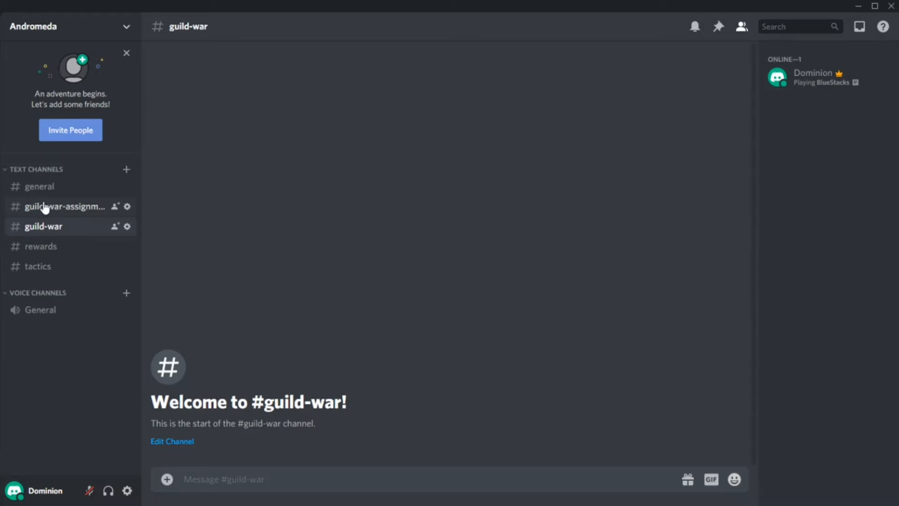
pyautogui.moveTo(47, 213); pyautogui.dragTo(64, 207)
# - Look through the rewards, tactics and general channels, and examine the general channel's overview settings
pyautogui.click(42, 249)
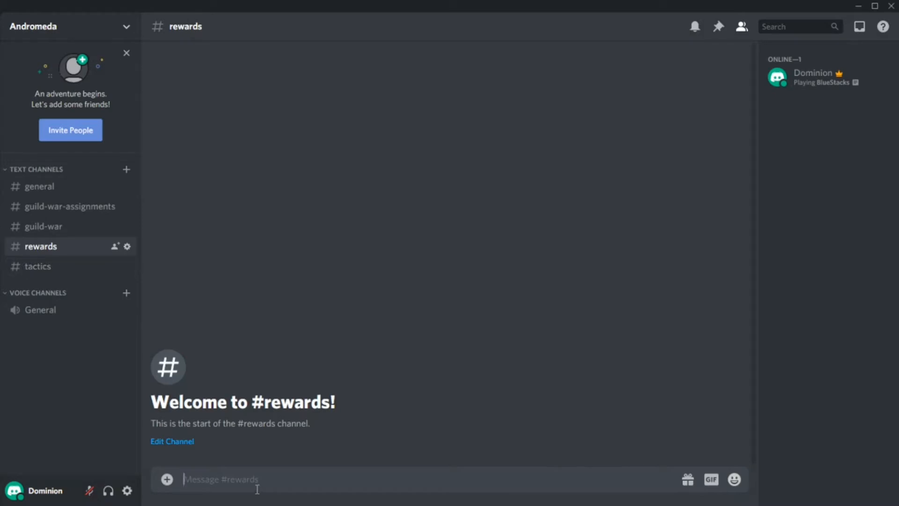
pyautogui.click(34, 268)
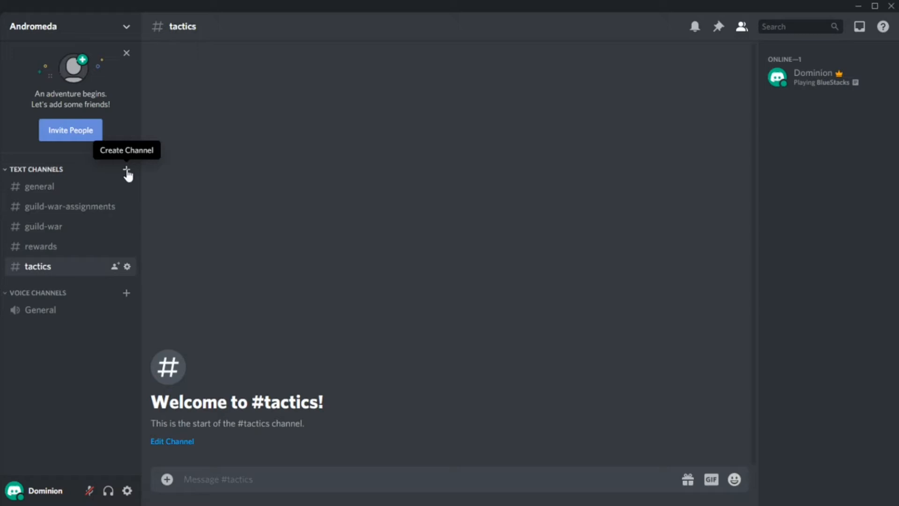
pyautogui.click(37, 245)
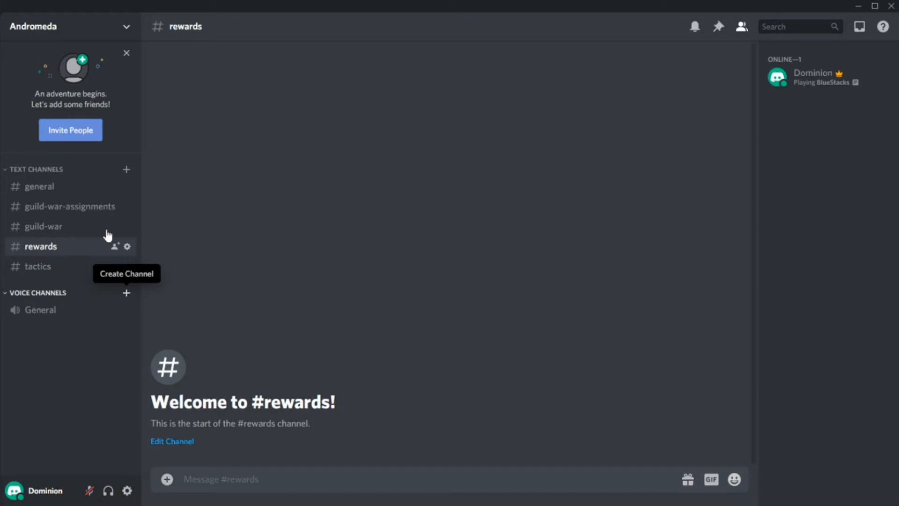
pyautogui.click(65, 190)
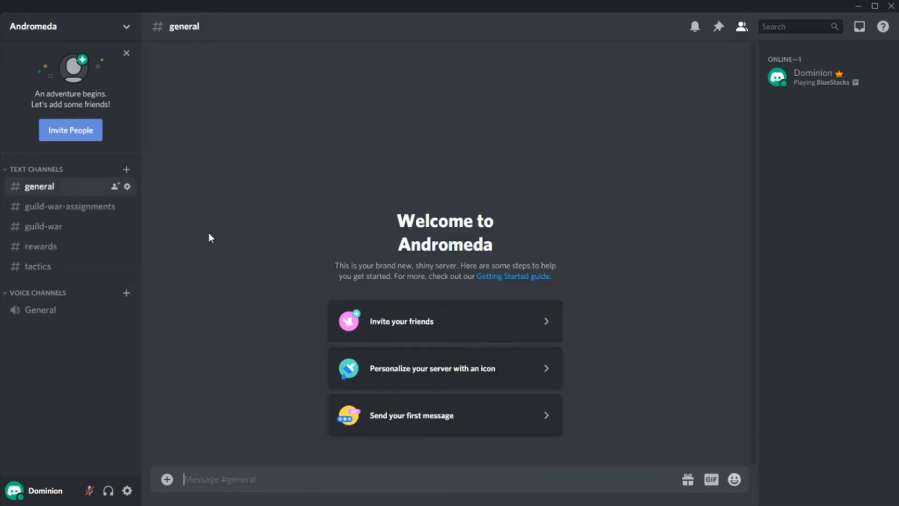
pyautogui.click(127, 187)
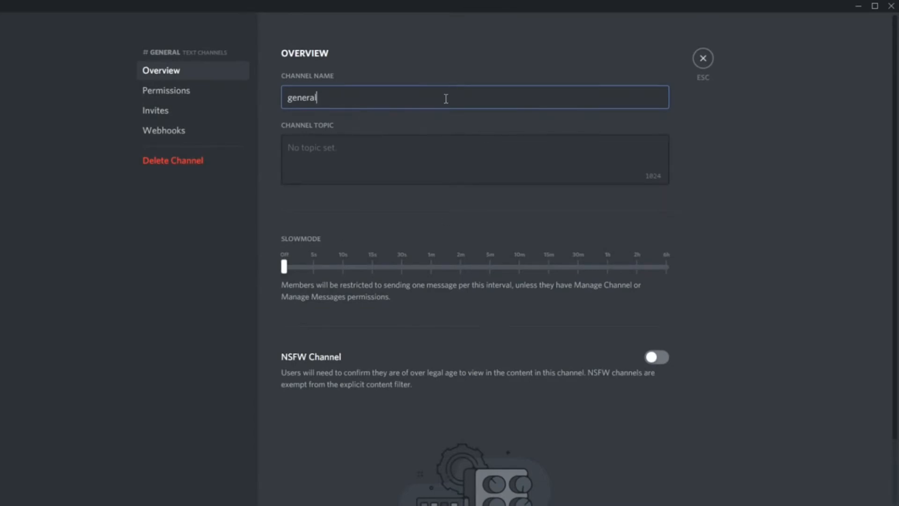
pyautogui.click(396, 147)
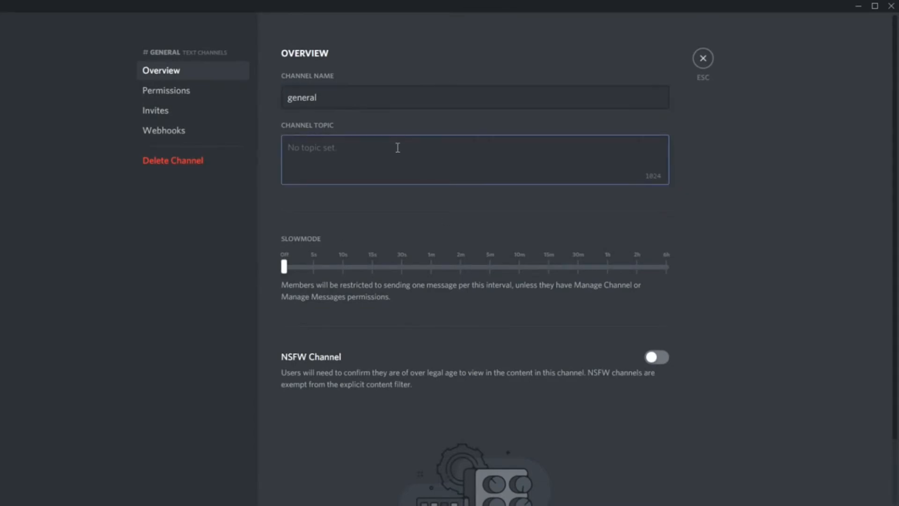
pyautogui.click(703, 59)
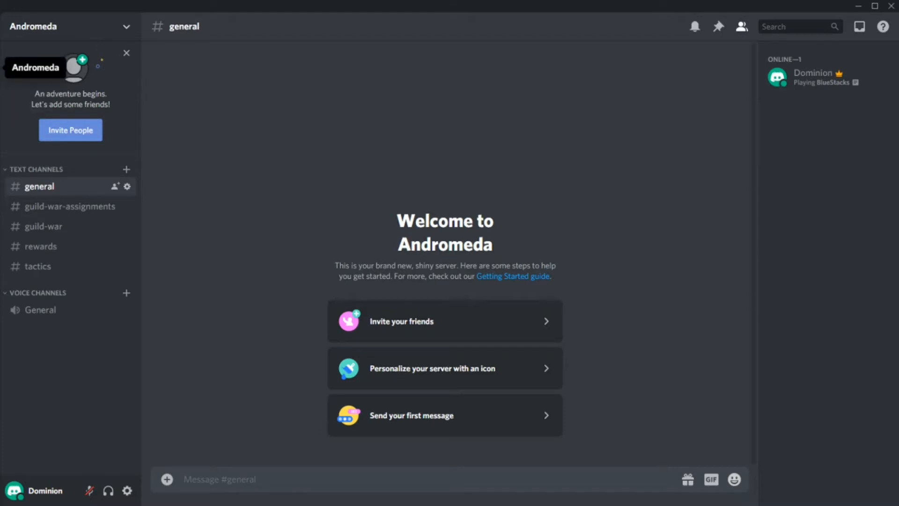
# - Open the Andromeda server's role settings and add four new roles
pyautogui.rightClick(0, 70)
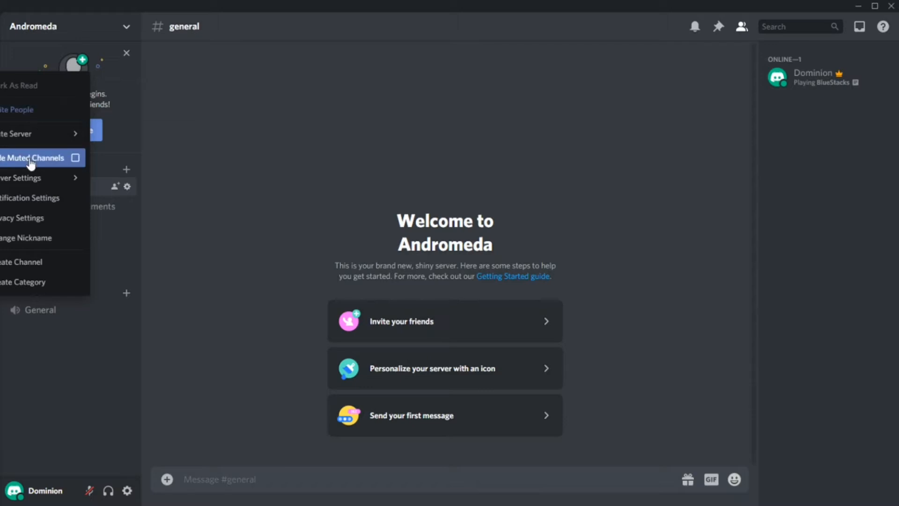
pyautogui.moveTo(77, 178)
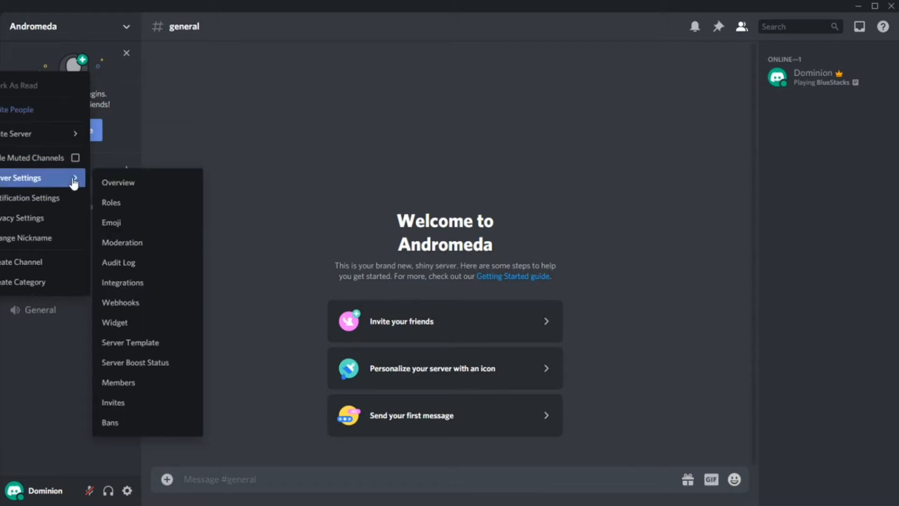
pyautogui.click(118, 207)
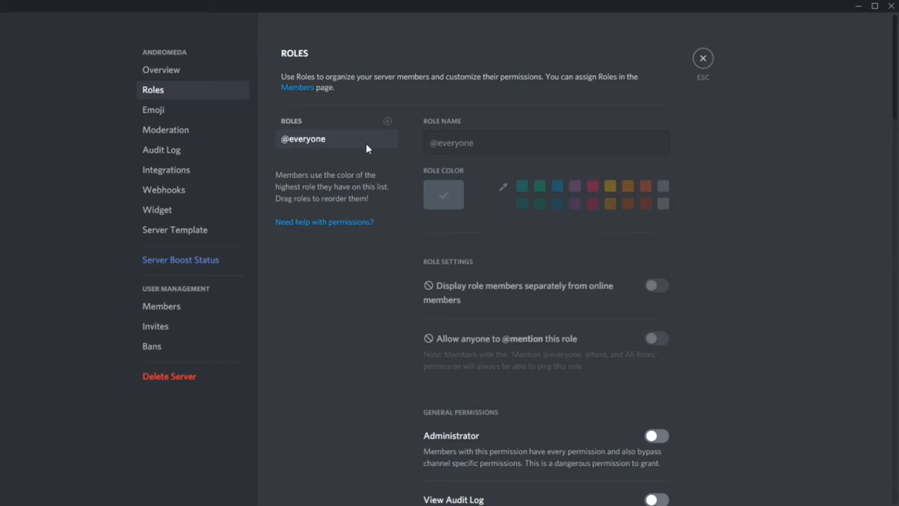
pyautogui.click(388, 122)
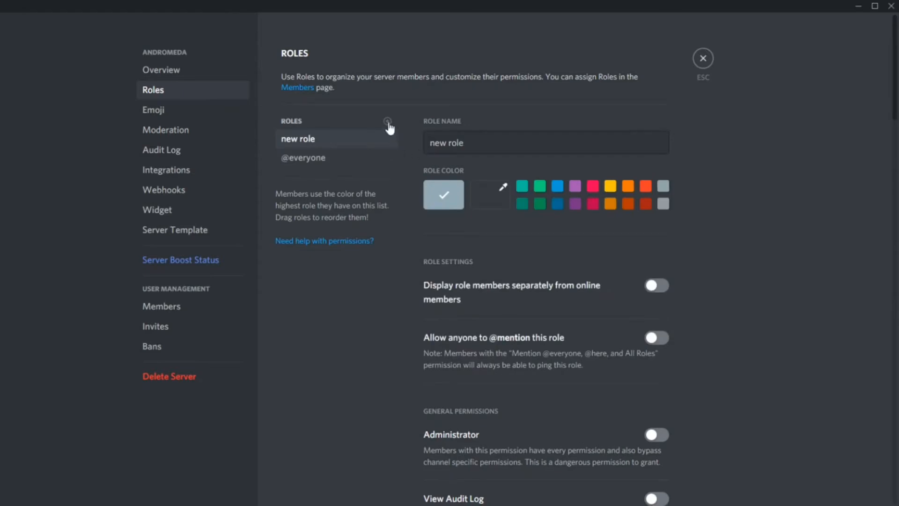
pyautogui.click(388, 122)
pyautogui.click(387, 122)
pyautogui.click(387, 122)
# - Name the four new roles Guild Leader, Officer, General and Champion
pyautogui.click(321, 146)
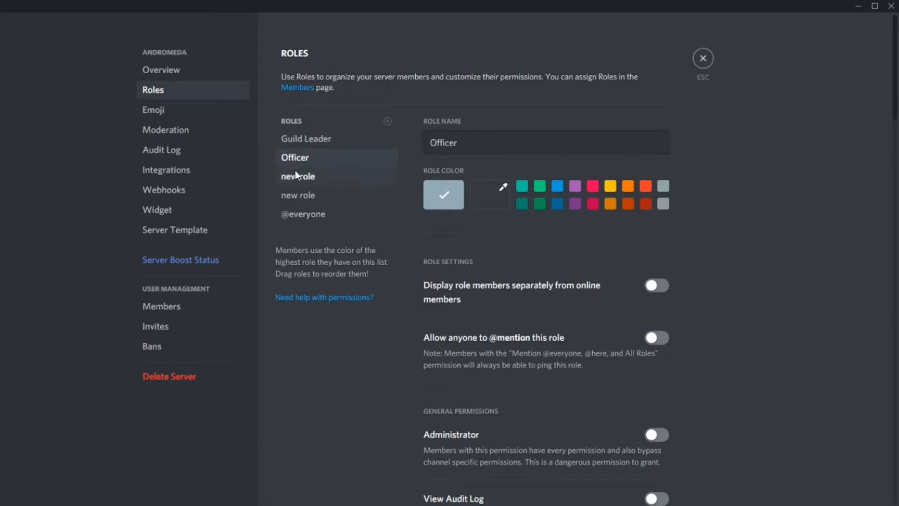
pyautogui.click(296, 175)
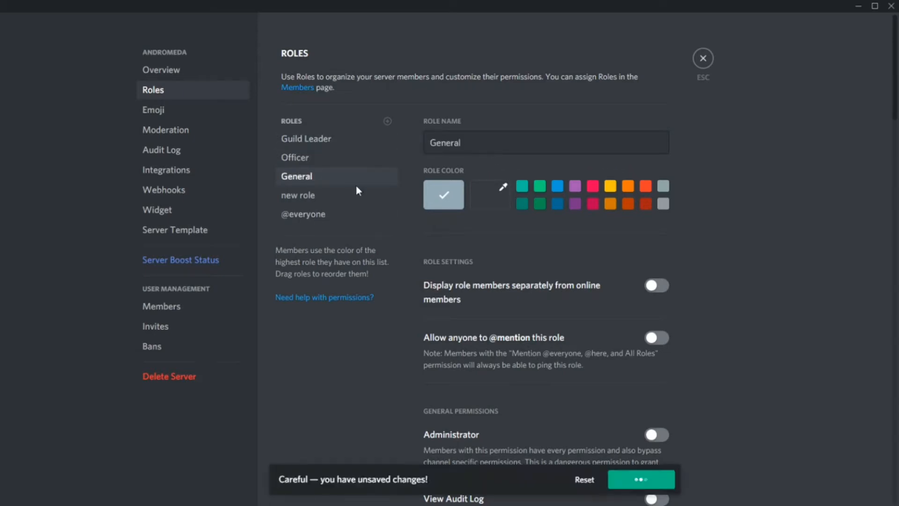
pyautogui.click(323, 195)
pyautogui.tripleClick(488, 146)
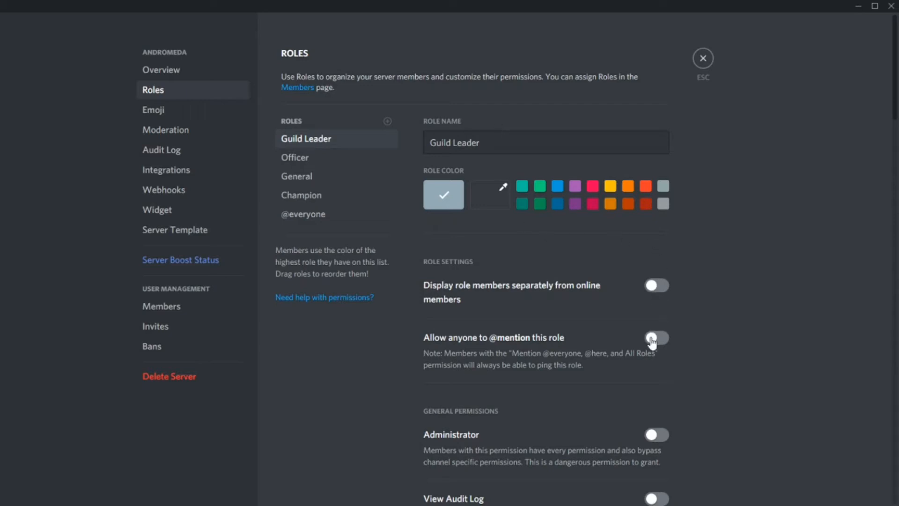
# - Grant the Guild Leader role the Administrator permission and look over its remaining permissions
pyautogui.click(657, 437)
pyautogui.scroll(-12, 743, 406)
pyautogui.scroll(-10, 743, 404)
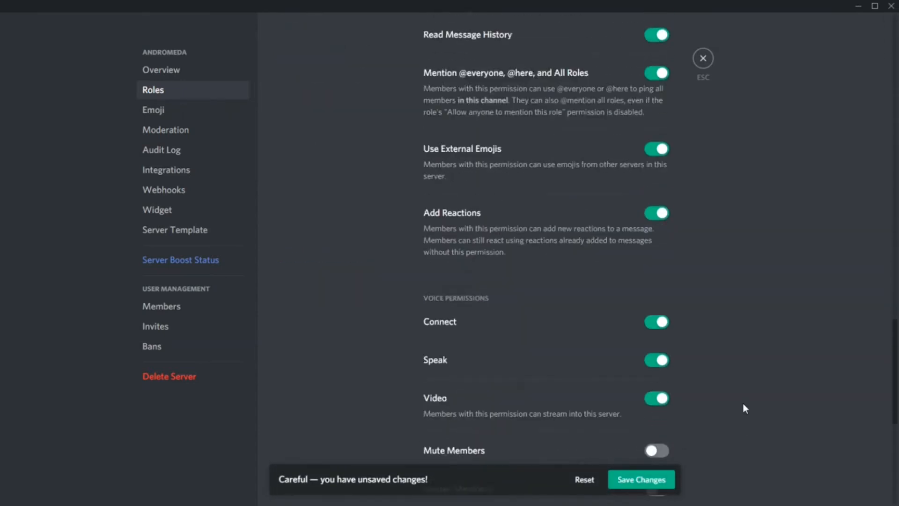
pyautogui.scroll(20, 744, 404)
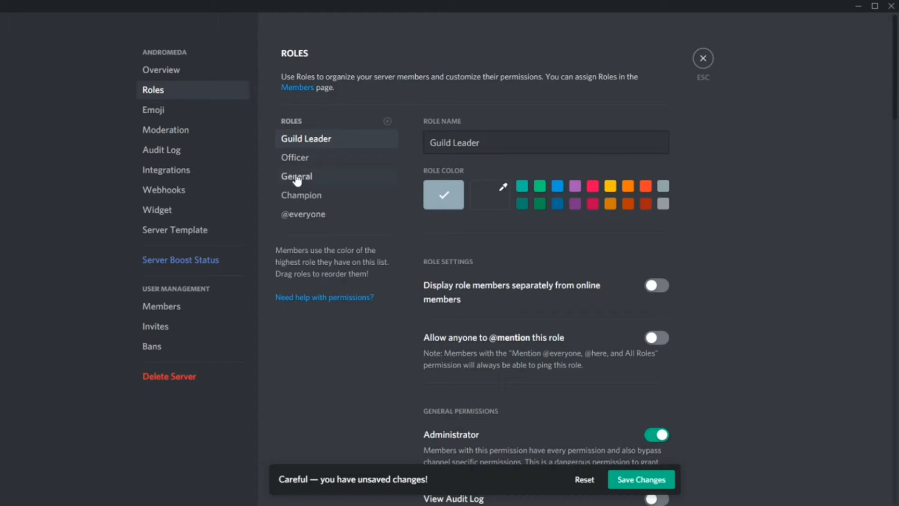
# - Review the Officer role's permissions, and look at the settings of the General and Champion roles
pyautogui.click(298, 161)
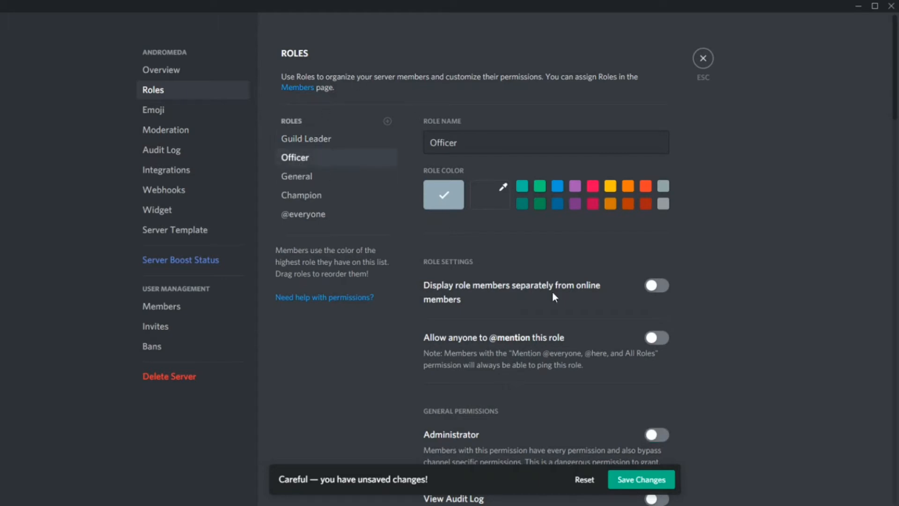
pyautogui.scroll(-7, 554, 297)
pyautogui.scroll(5, 554, 298)
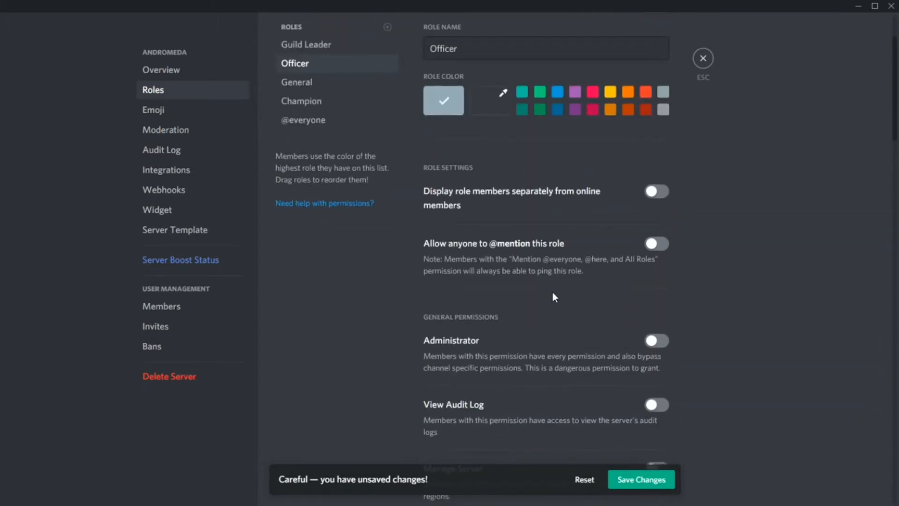
pyautogui.scroll(-3, 554, 297)
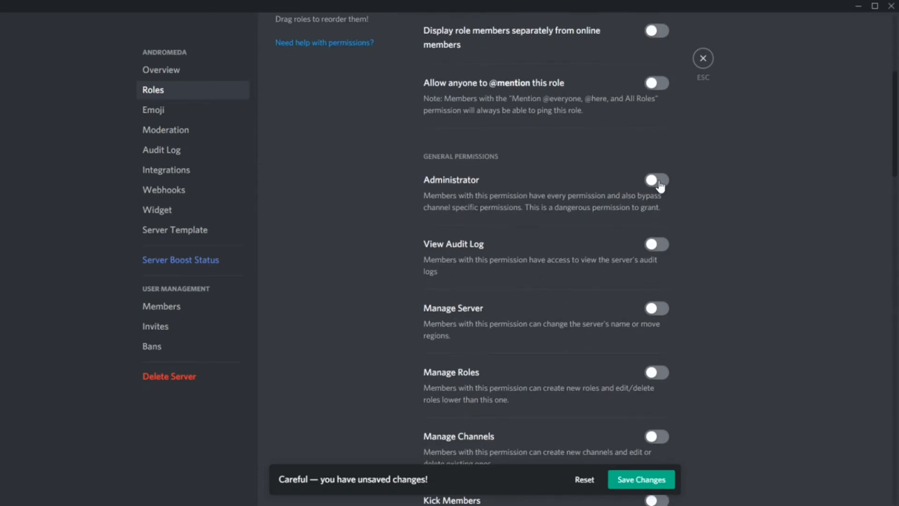
pyautogui.scroll(-5, 747, 255)
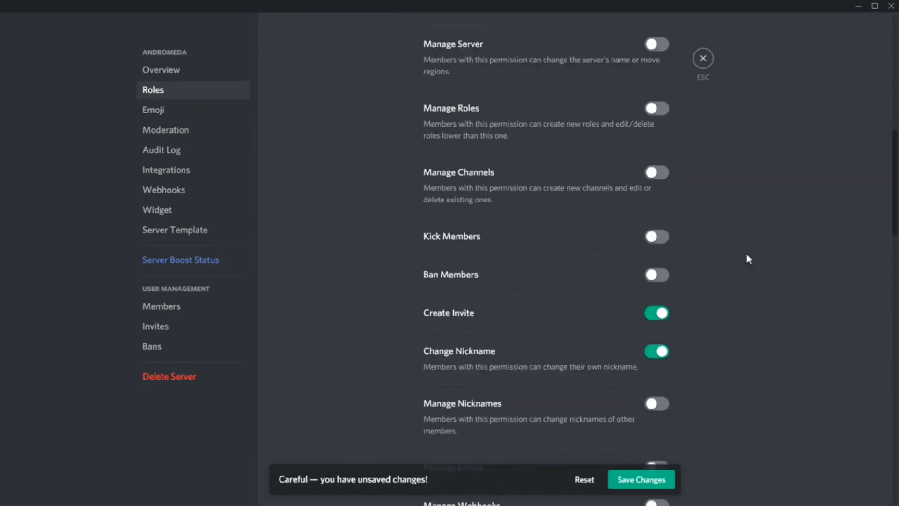
pyautogui.scroll(-6, 747, 259)
pyautogui.scroll(5, 551, 177)
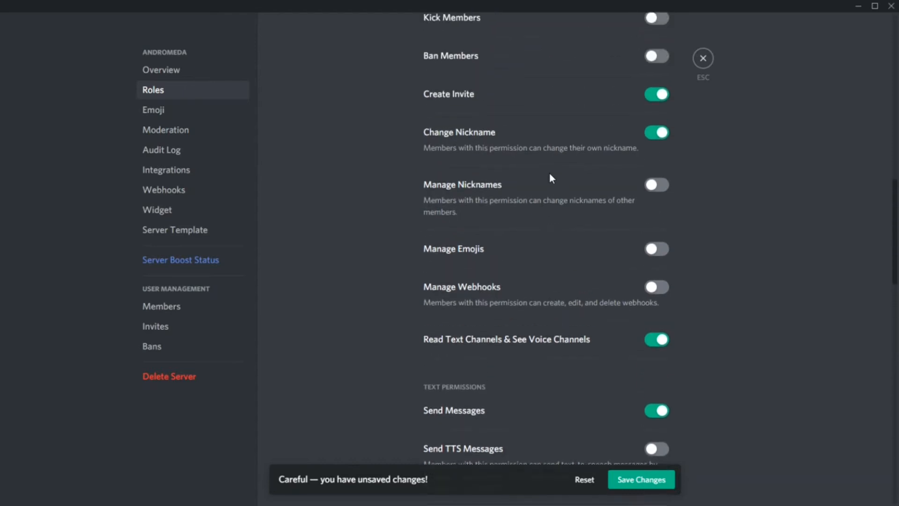
pyautogui.scroll(1, 541, 215)
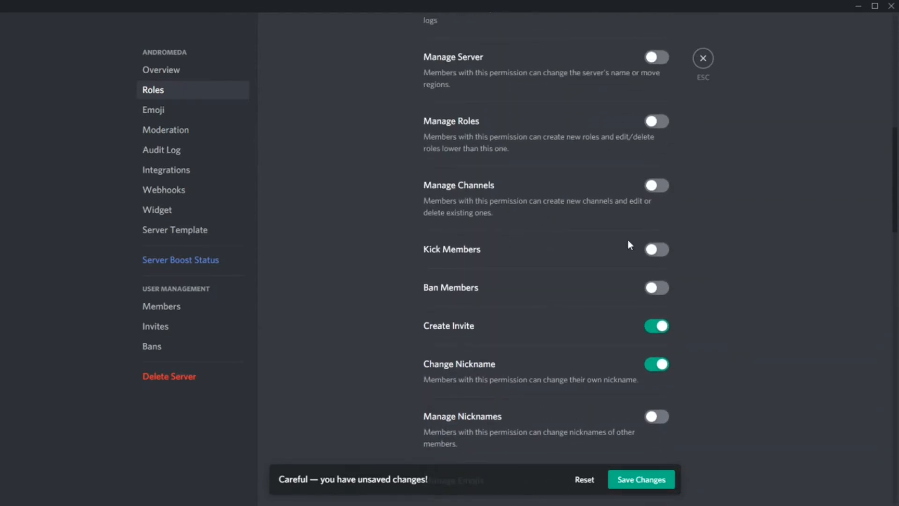
pyautogui.scroll(3, 655, 256)
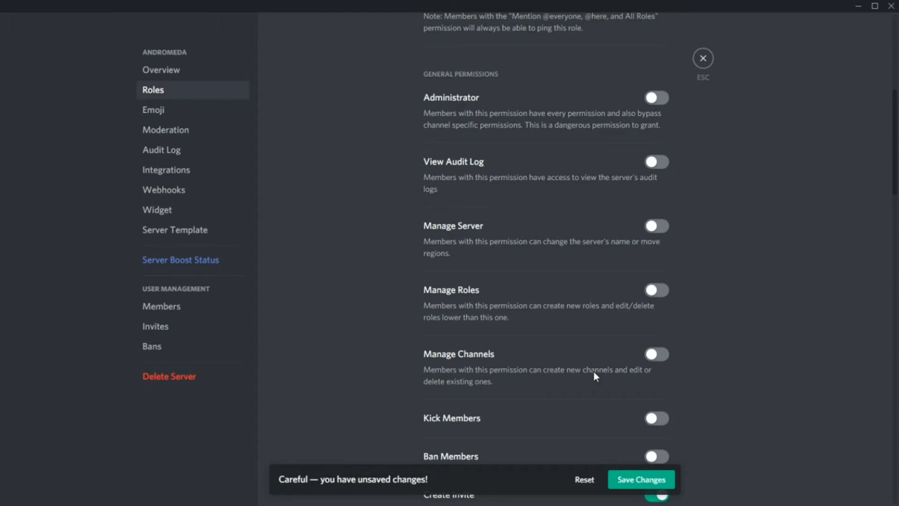
pyautogui.scroll(-15, 594, 371)
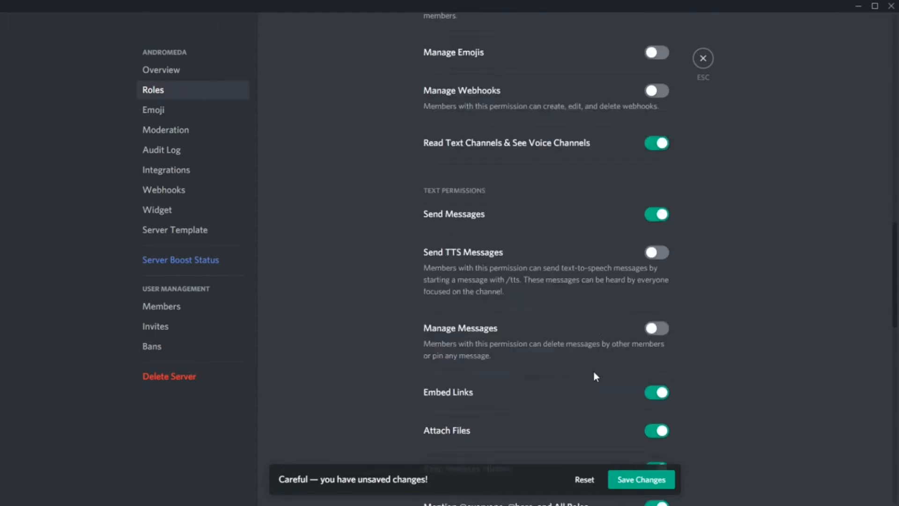
pyautogui.scroll(20, 594, 373)
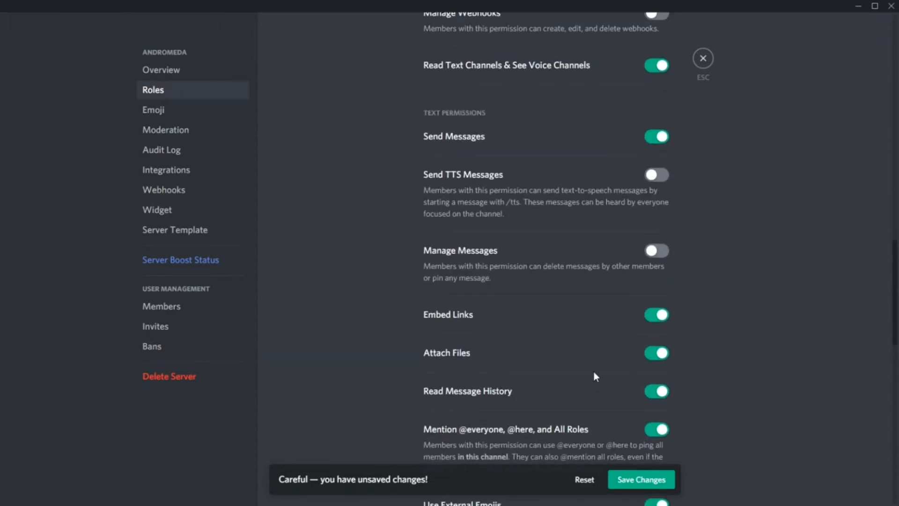
pyautogui.click(300, 177)
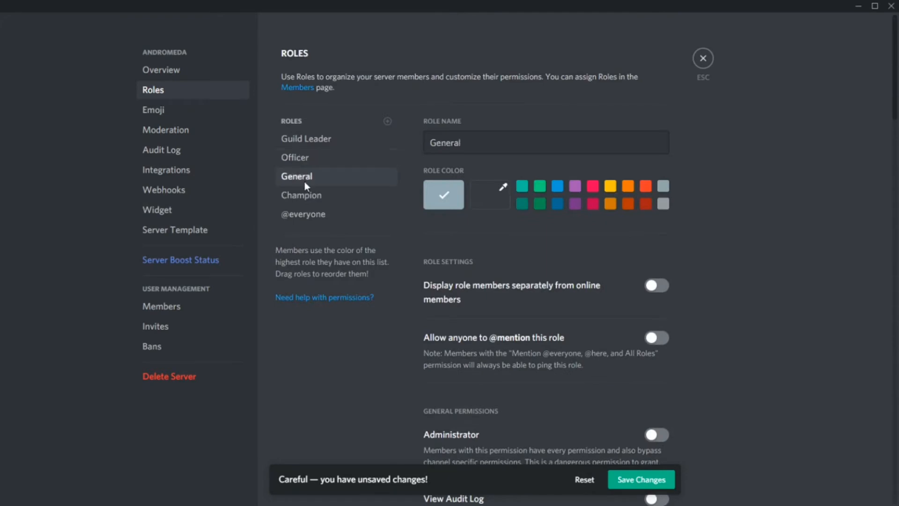
pyautogui.click(303, 158)
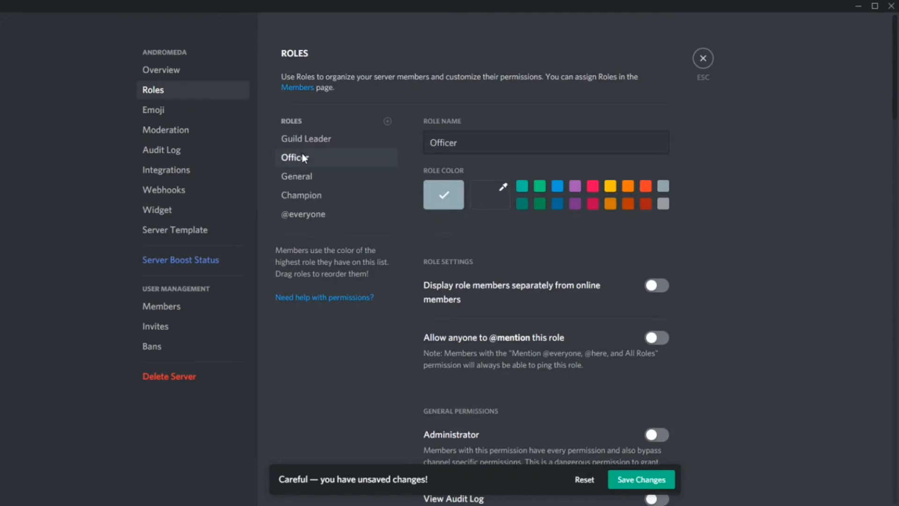
pyautogui.click(300, 180)
pyautogui.click(307, 197)
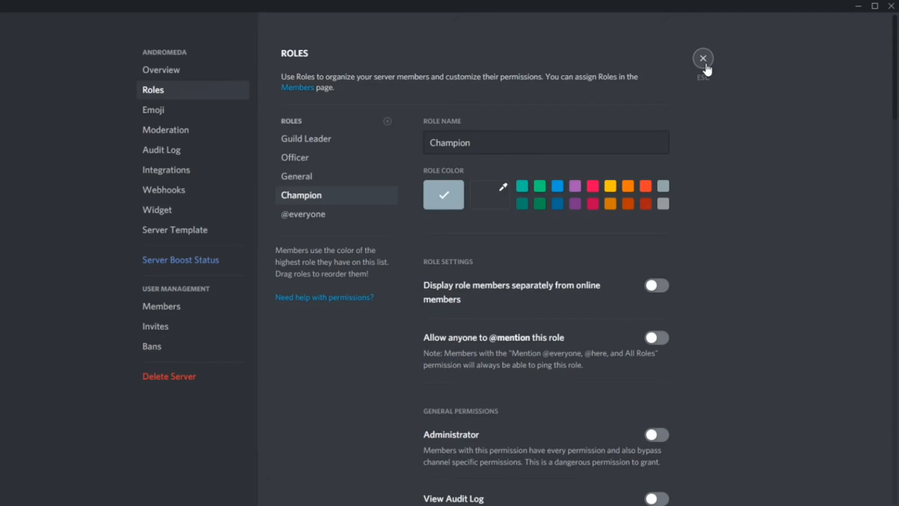
# - Leave the role settings and open the permission settings of the guild-war text channel
pyautogui.click(703, 59)
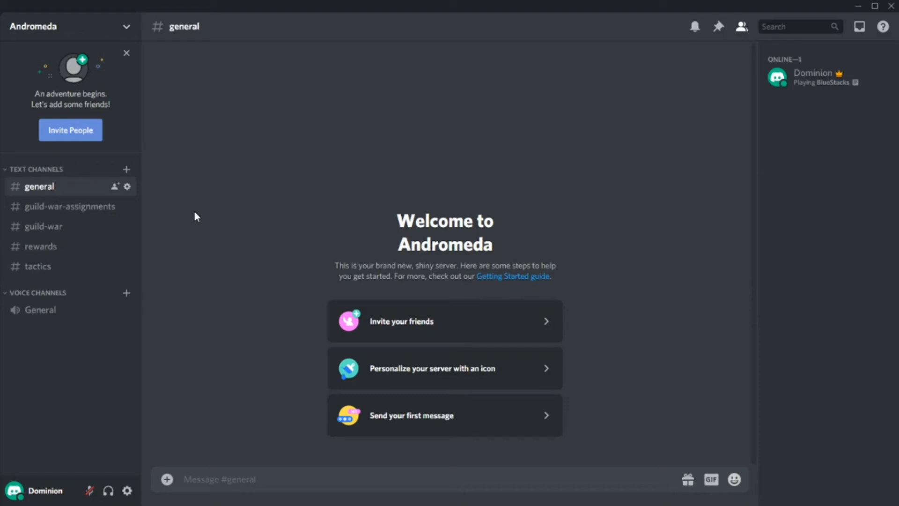
pyautogui.click(53, 223)
pyautogui.click(67, 212)
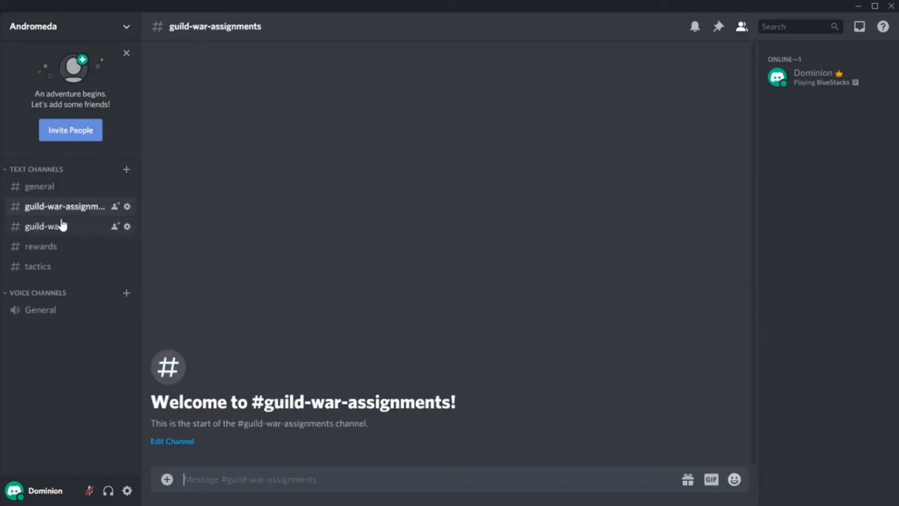
pyautogui.click(58, 229)
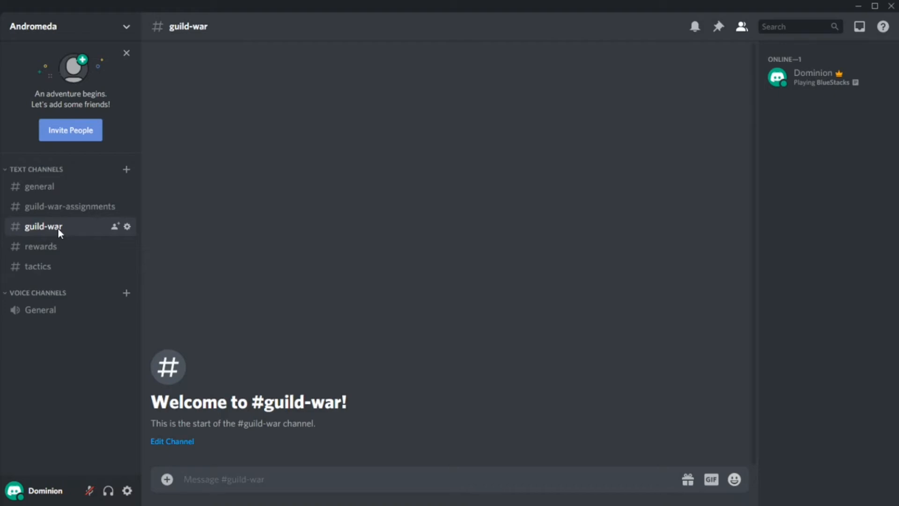
pyautogui.click(127, 227)
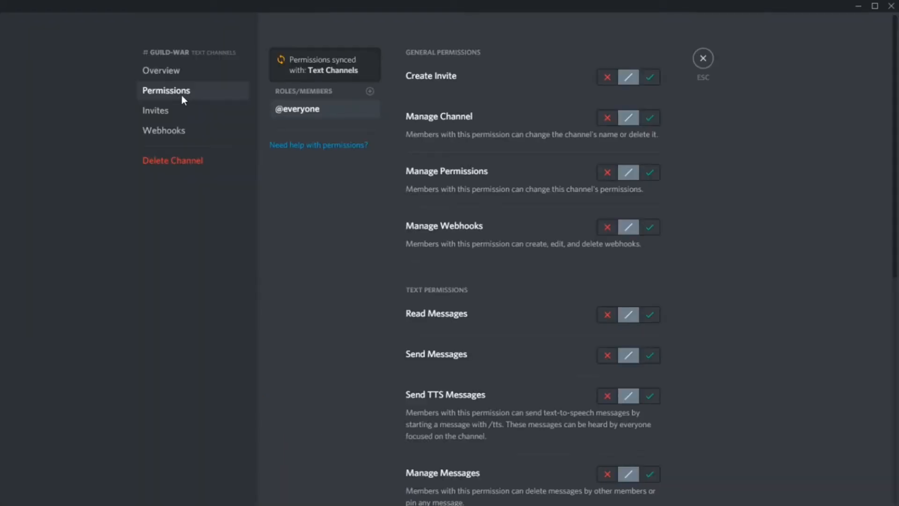
pyautogui.click(163, 72)
pyautogui.click(166, 91)
pyautogui.click(607, 76)
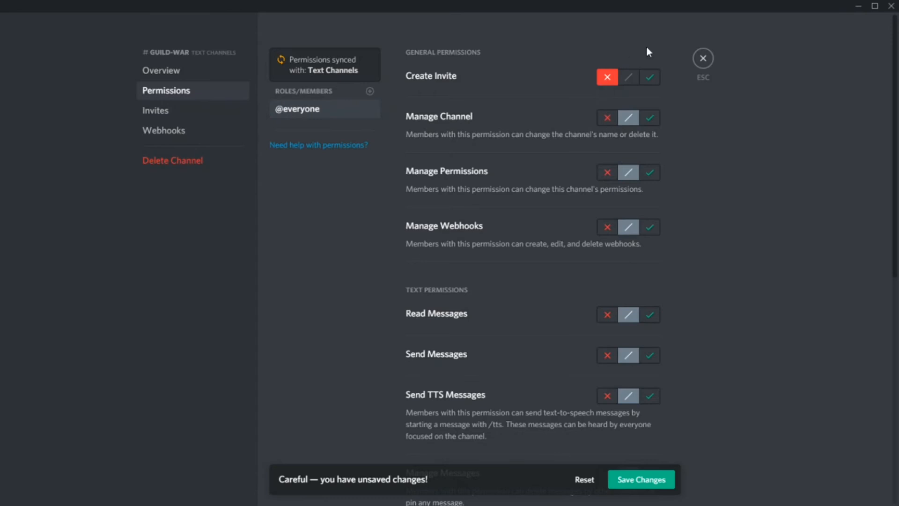
pyautogui.click(635, 80)
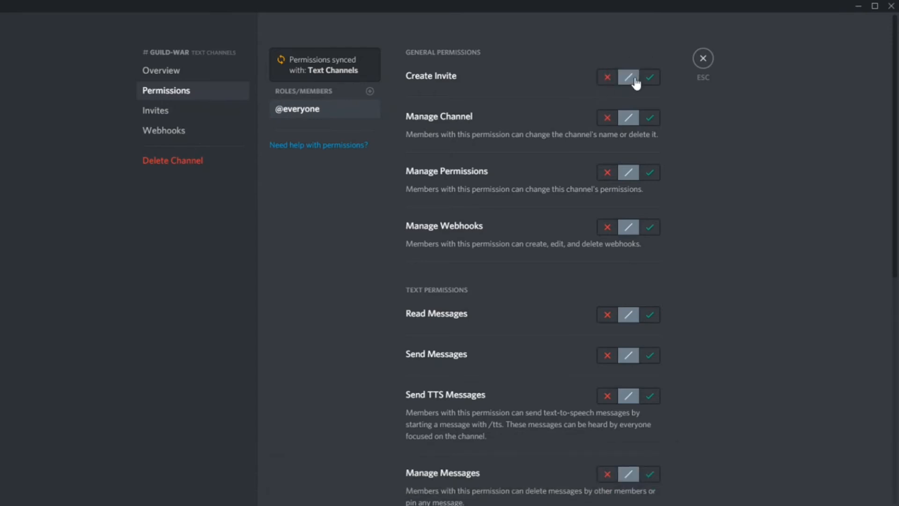
pyautogui.click(607, 77)
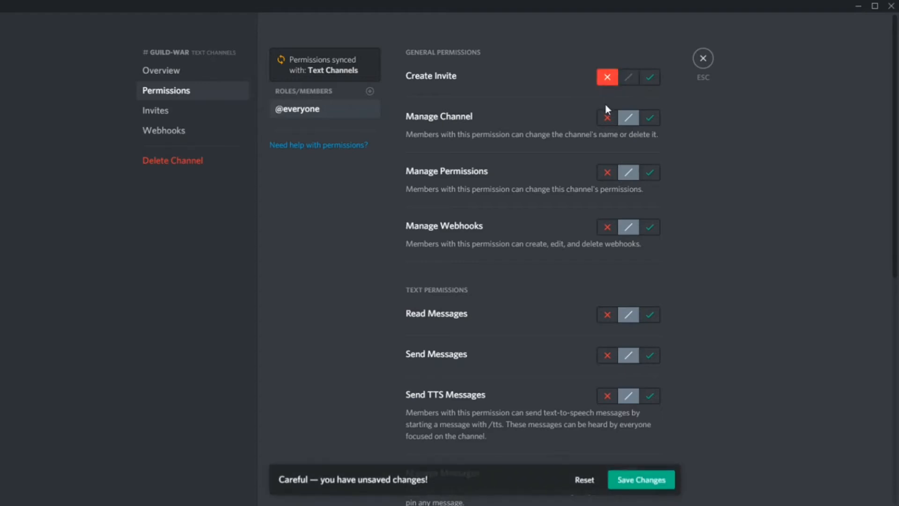
pyautogui.click(607, 120)
pyautogui.click(607, 173)
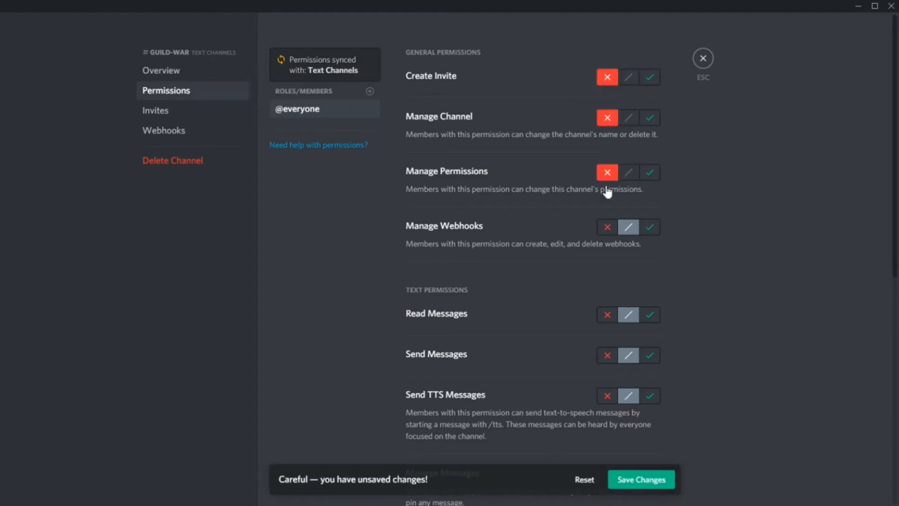
pyautogui.click(608, 228)
pyautogui.scroll(-3, 534, 234)
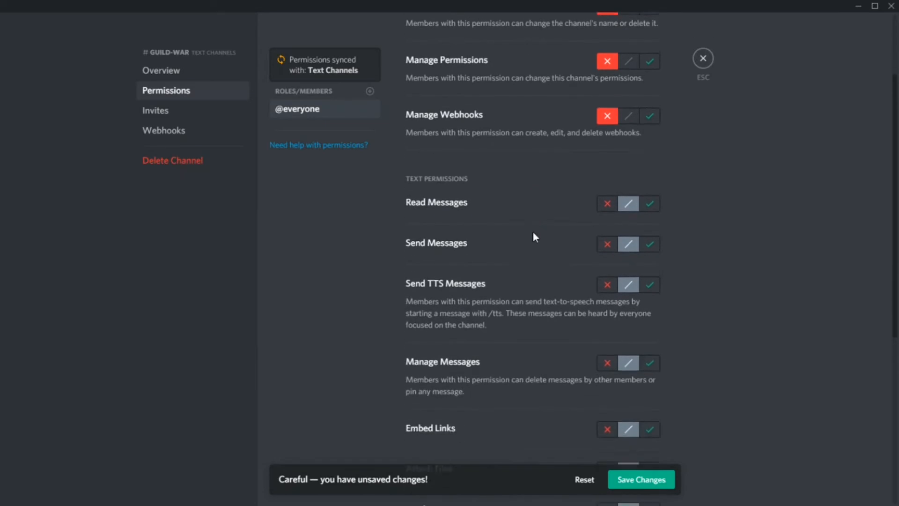
pyautogui.click(608, 187)
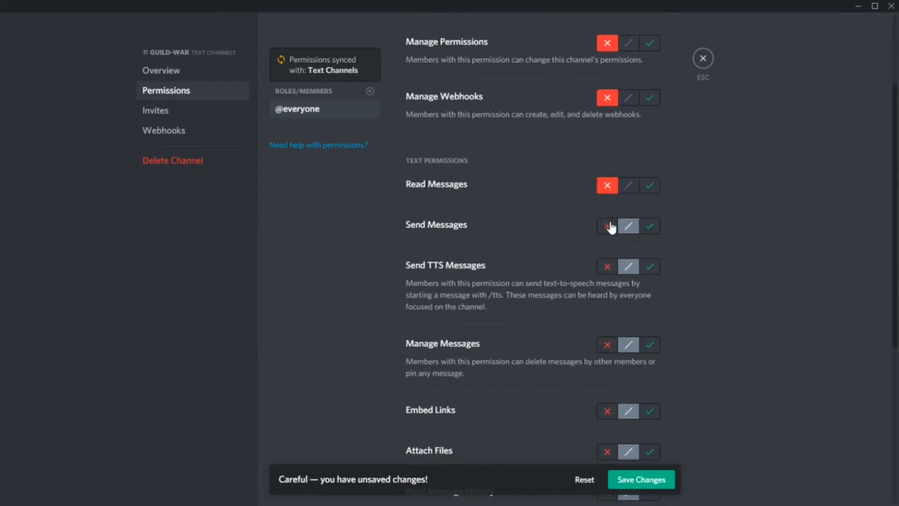
pyautogui.click(608, 226)
pyautogui.click(611, 268)
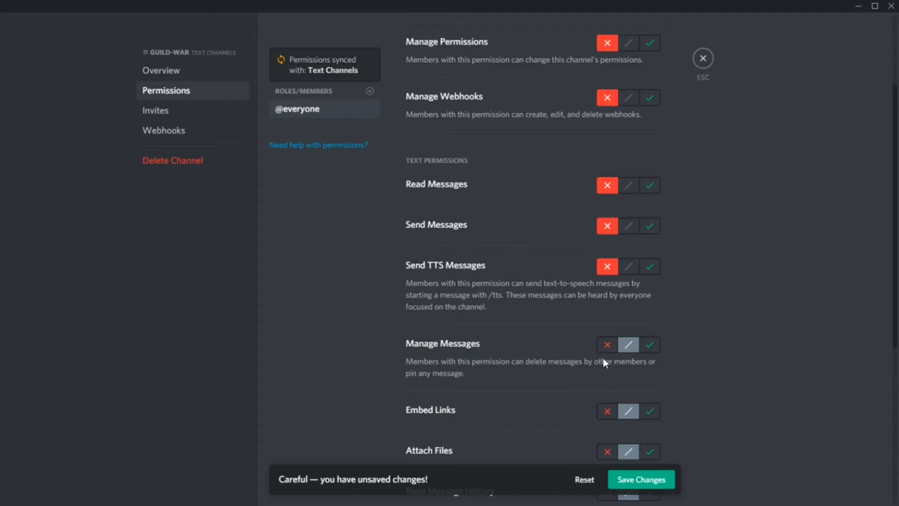
pyautogui.click(606, 346)
pyautogui.scroll(-5, 560, 362)
pyautogui.scroll(8, 560, 362)
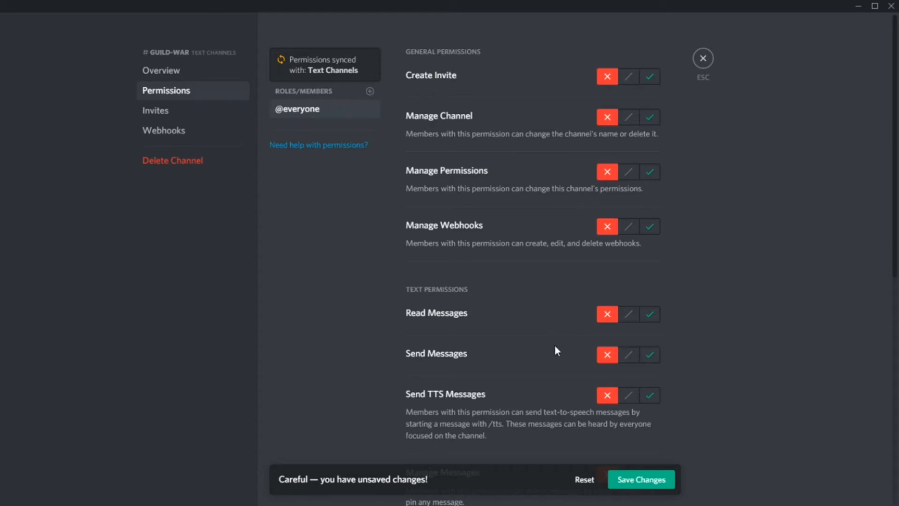
pyautogui.scroll(-4, 556, 347)
pyautogui.scroll(4, 557, 351)
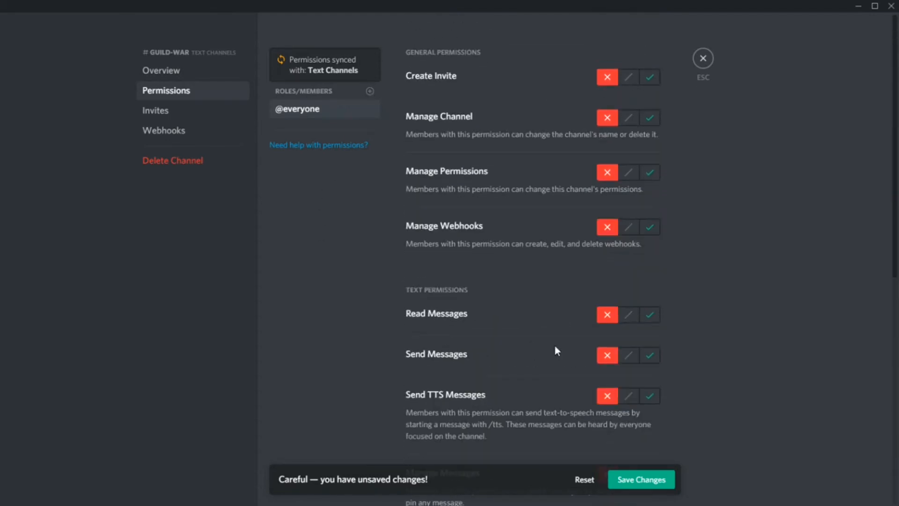
# - Add the Champion role to the guild-war channel, allow it Read Messages, Send Messages and Manage Webhooks, and save the permission changes
pyautogui.click(369, 92)
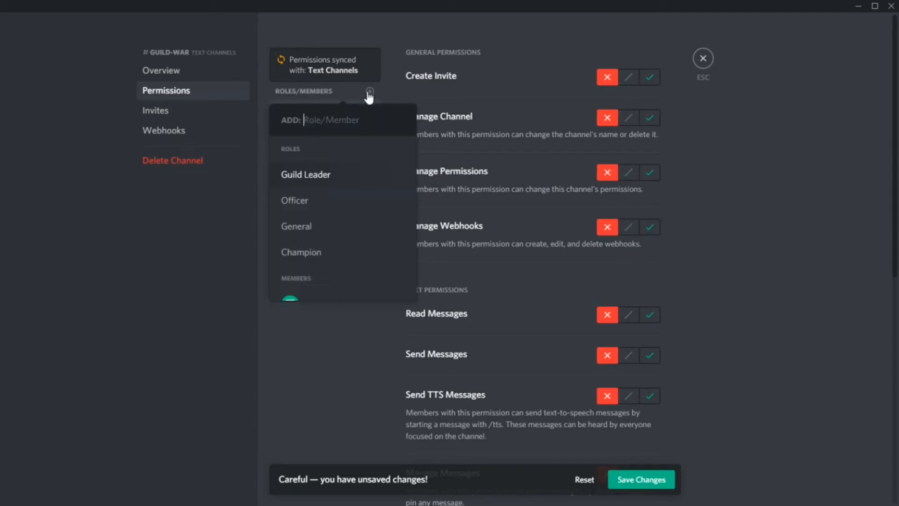
pyautogui.click(295, 255)
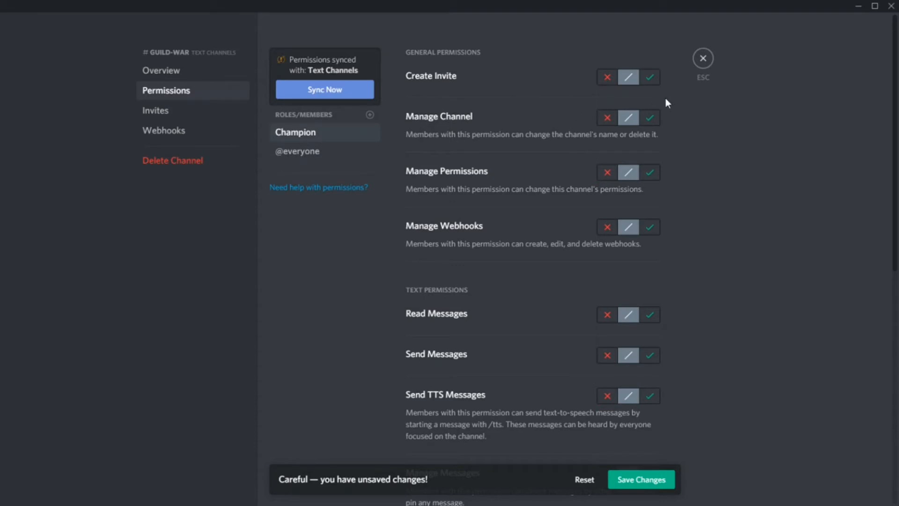
pyautogui.click(651, 322)
pyautogui.click(651, 358)
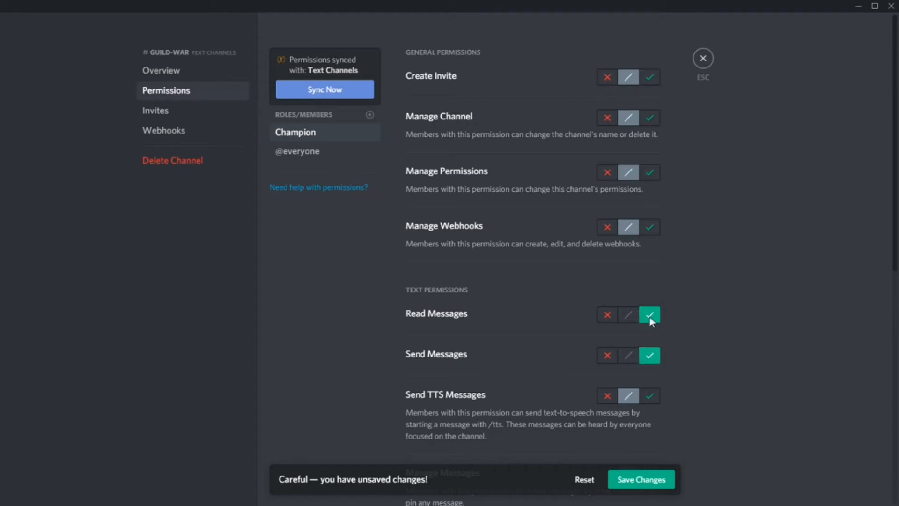
pyautogui.click(651, 228)
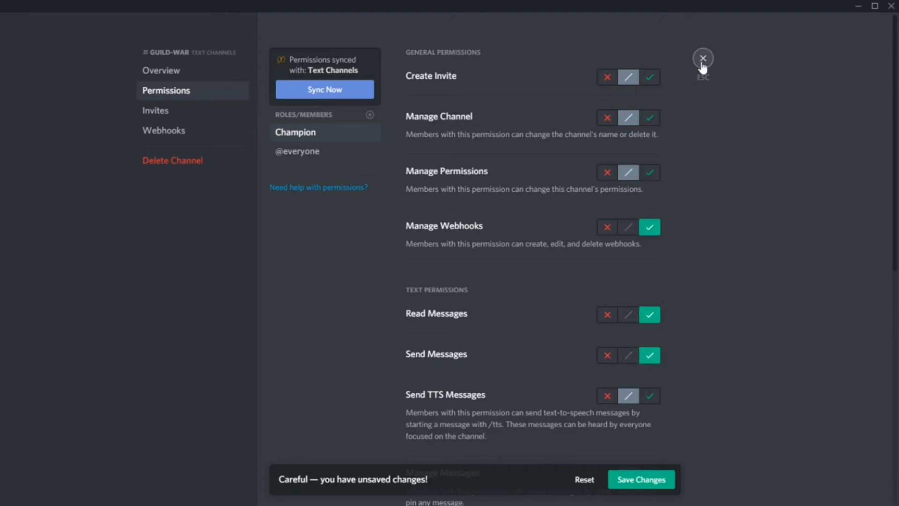
pyautogui.click(703, 59)
pyautogui.click(628, 484)
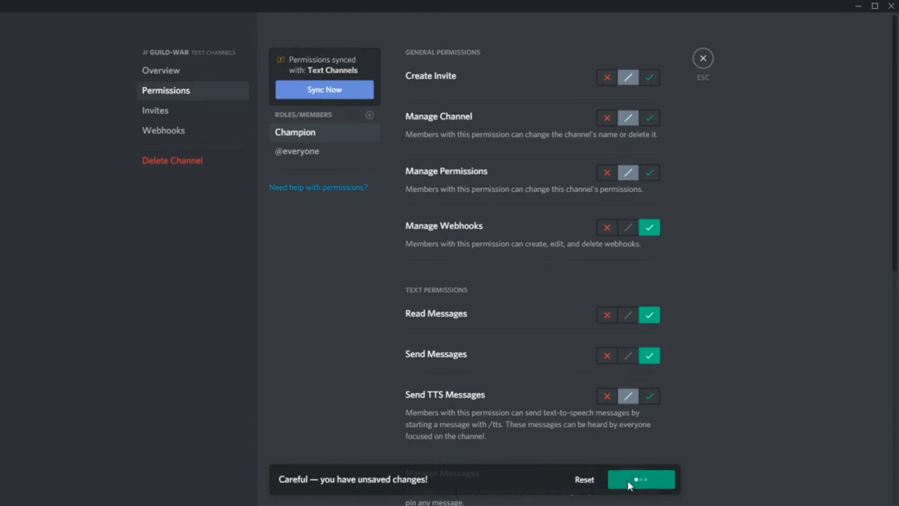
pyautogui.click(702, 58)
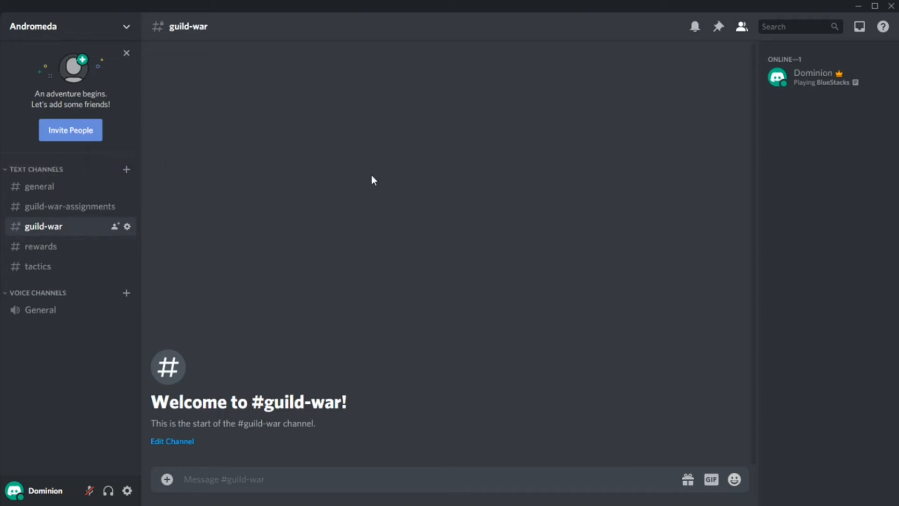
# - Assign the Guild Leader role to the server owner from the member list
pyautogui.click(826, 92)
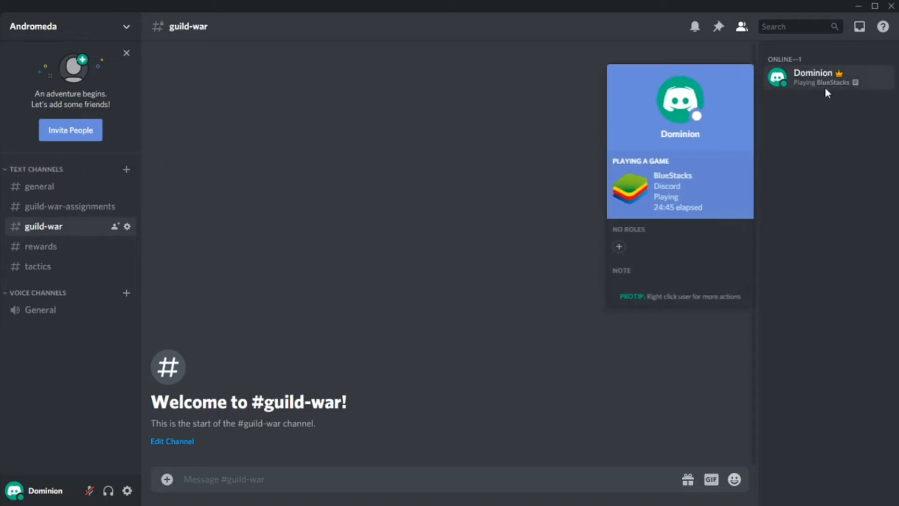
pyautogui.click(619, 247)
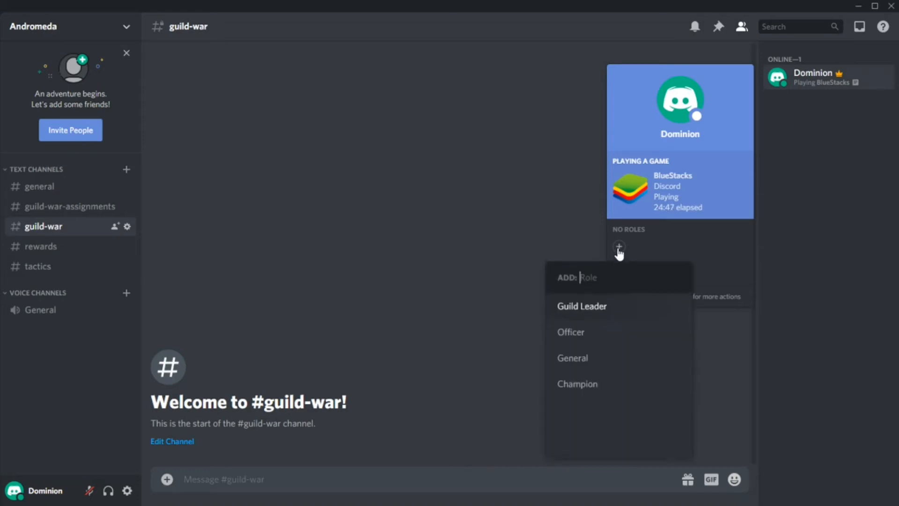
pyautogui.click(812, 88)
pyautogui.click(795, 86)
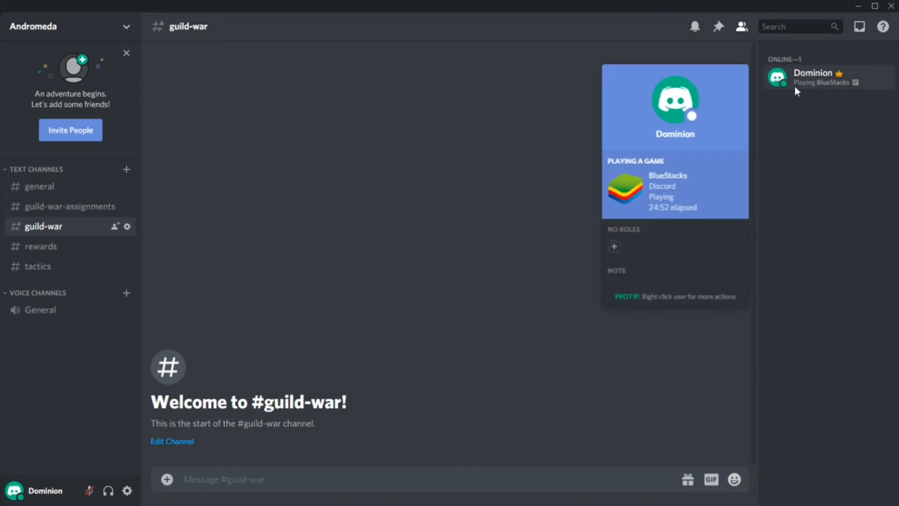
pyautogui.click(619, 248)
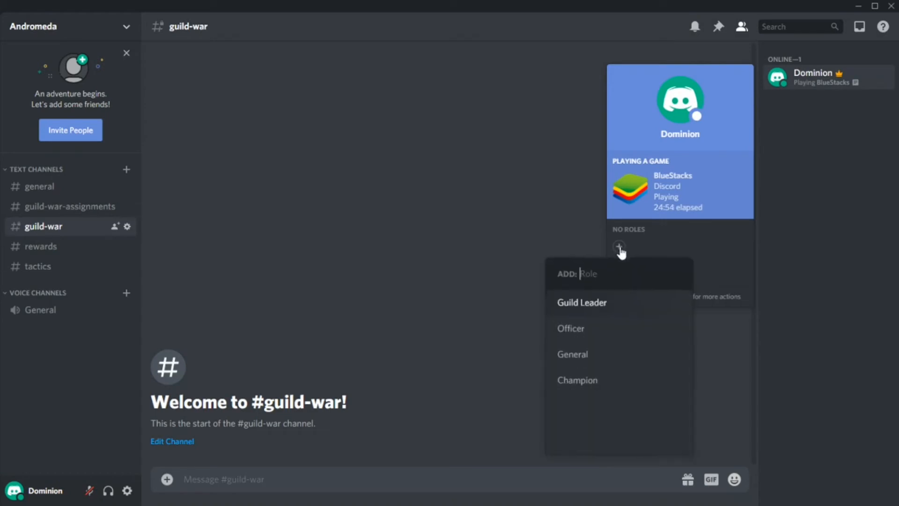
pyautogui.click(581, 304)
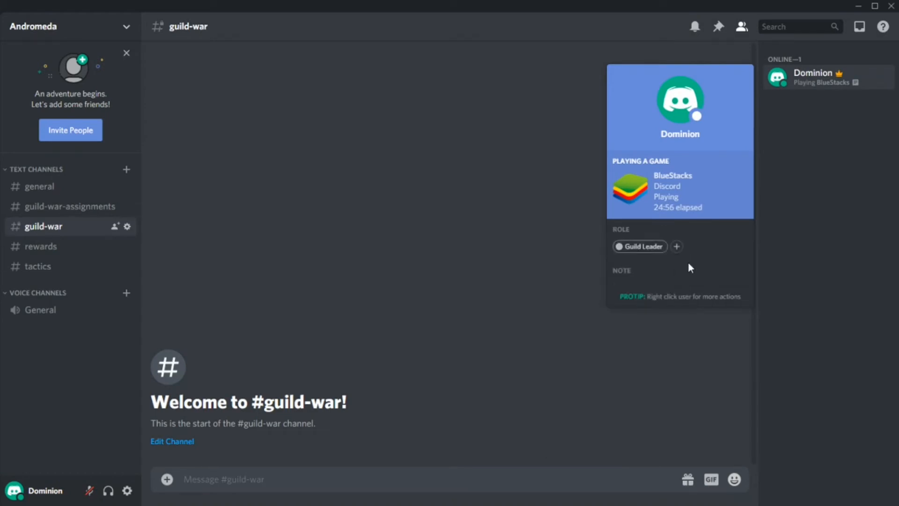
pyautogui.click(465, 234)
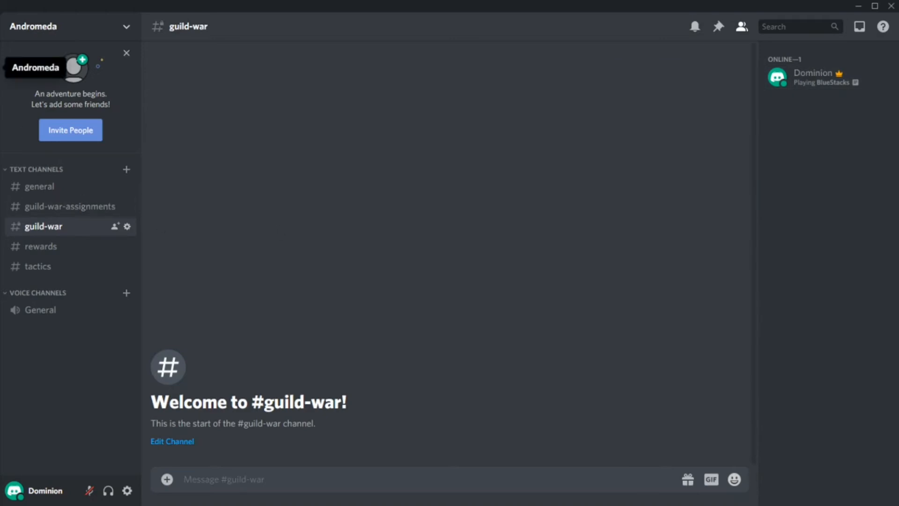
# - Look at the overview page of the Andromeda server's settings and close it
pyautogui.rightClick(2, 67)
pyautogui.moveTo(51, 177)
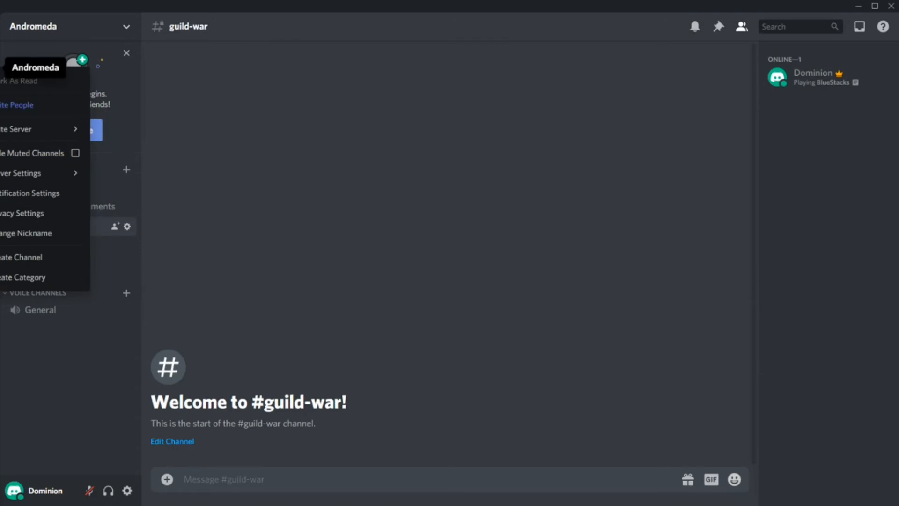
pyautogui.click(56, 175)
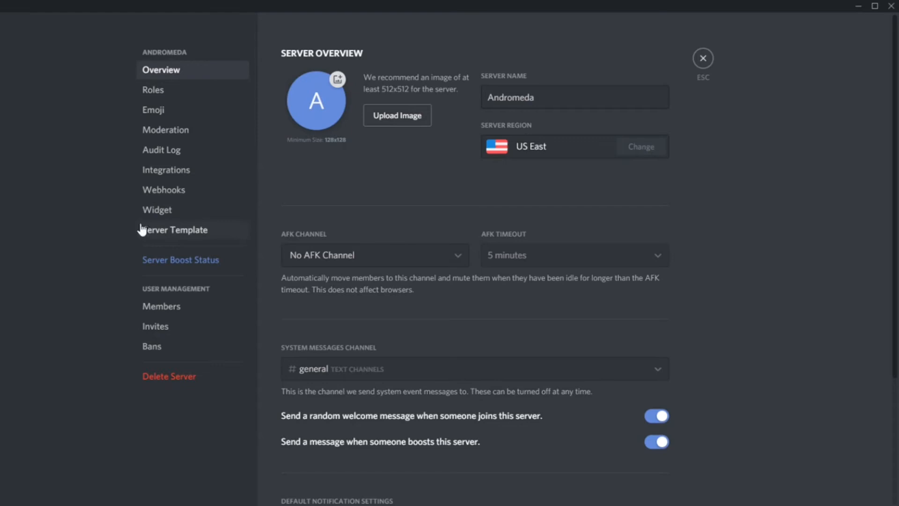
pyautogui.press('Escape')
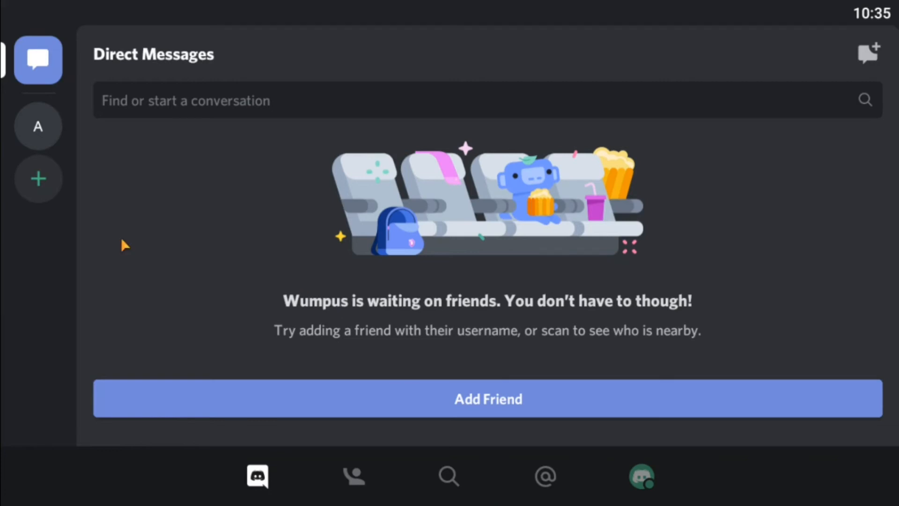
# - In the Discord mobile app, create a new server named Dominion and dismiss its friend invitation
pyautogui.click(40, 182)
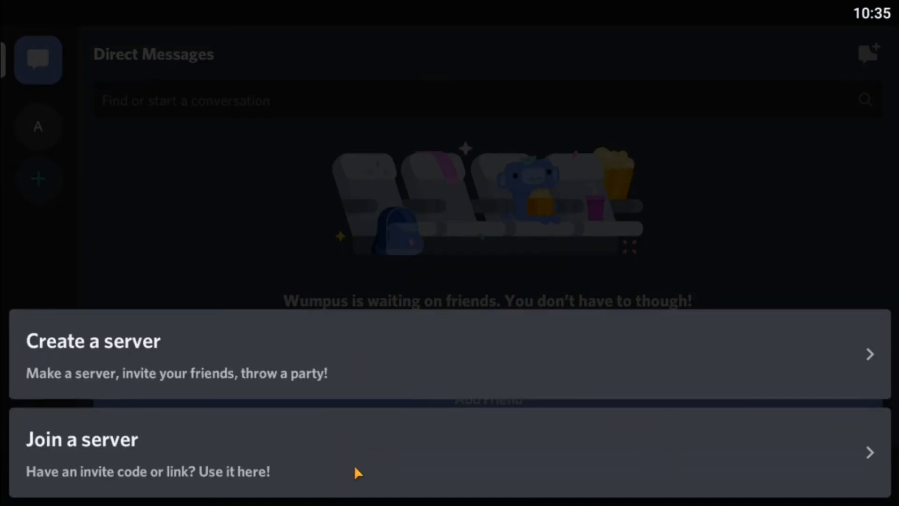
pyautogui.click(869, 356)
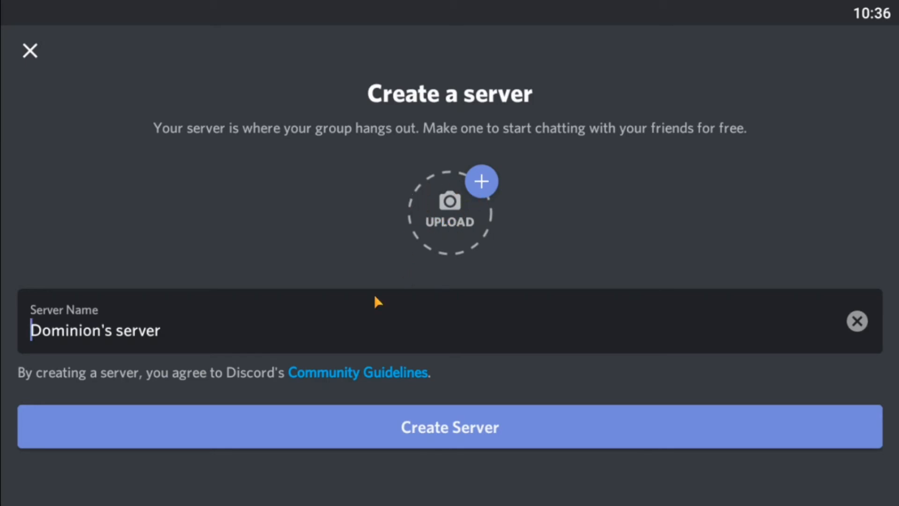
pyautogui.click(331, 330)
pyautogui.press('BackSpace')
pyautogui.press('BackSpace')
pyautogui.press('BackSpace')
pyautogui.press('BackSpace')
pyautogui.press('BackSpace')
pyautogui.press('BackSpace')
pyautogui.press('BackSpace')
pyautogui.press('BackSpace')
pyautogui.press('BackSpace')
pyautogui.press('BackSpace')
pyautogui.press('BackSpace')
pyautogui.press('BackSpace')
pyautogui.press('BackSpace')
pyautogui.press('BackSpace')
pyautogui.press('BackSpace')
pyautogui.press('BackSpace')
pyautogui.press('BackSpace')
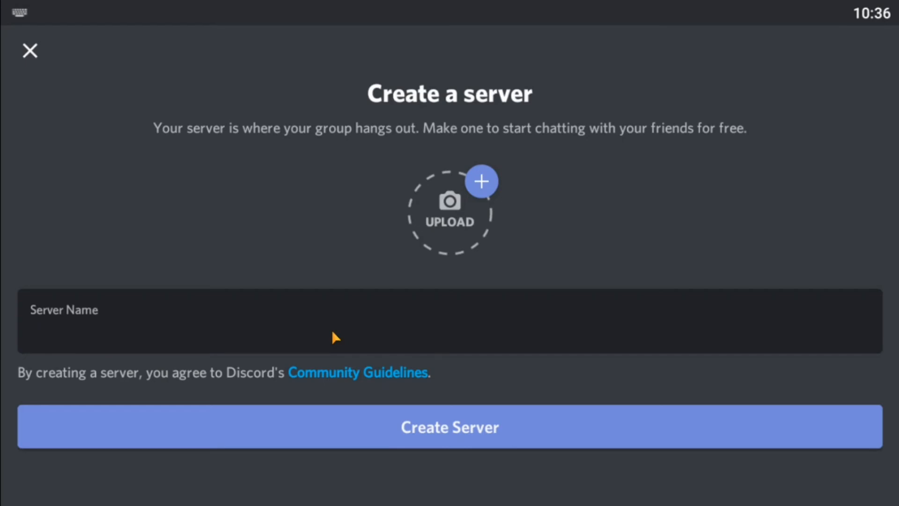
pyautogui.write('Dominion')
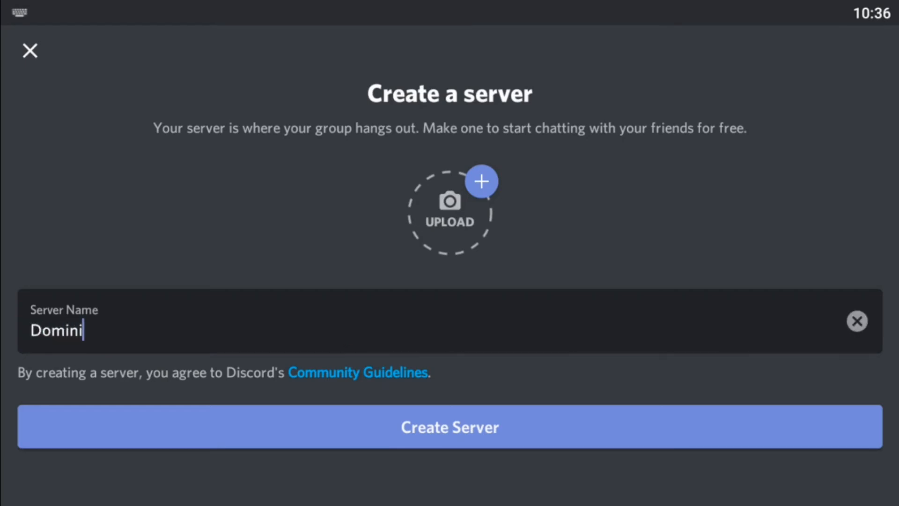
pyautogui.click(425, 437)
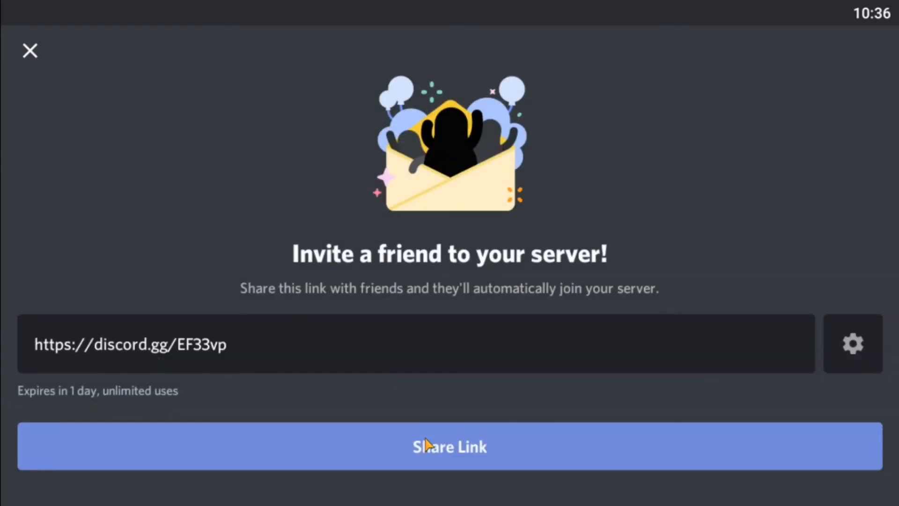
pyautogui.click(29, 50)
pyautogui.click(29, 50)
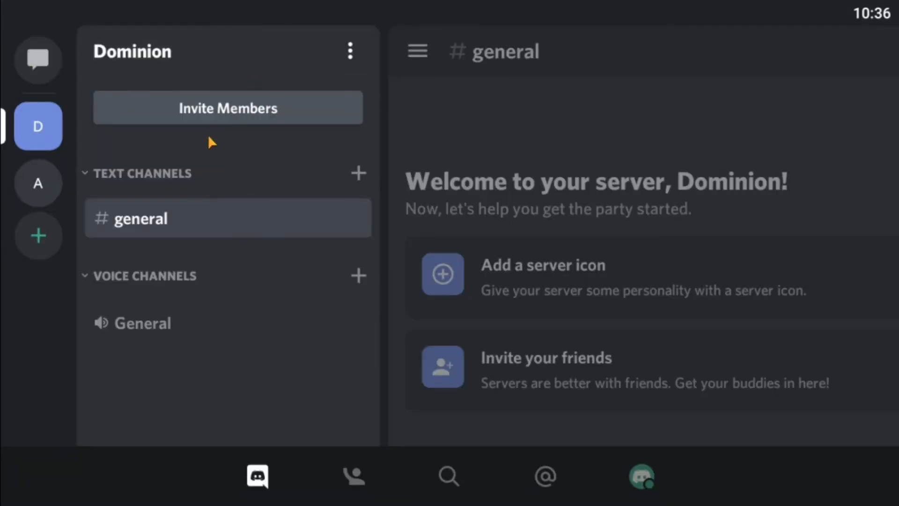
# - View the Dominion server's general channel and open the option for adding a text channel
pyautogui.click(437, 123)
pyautogui.click(30, 51)
pyautogui.click(359, 173)
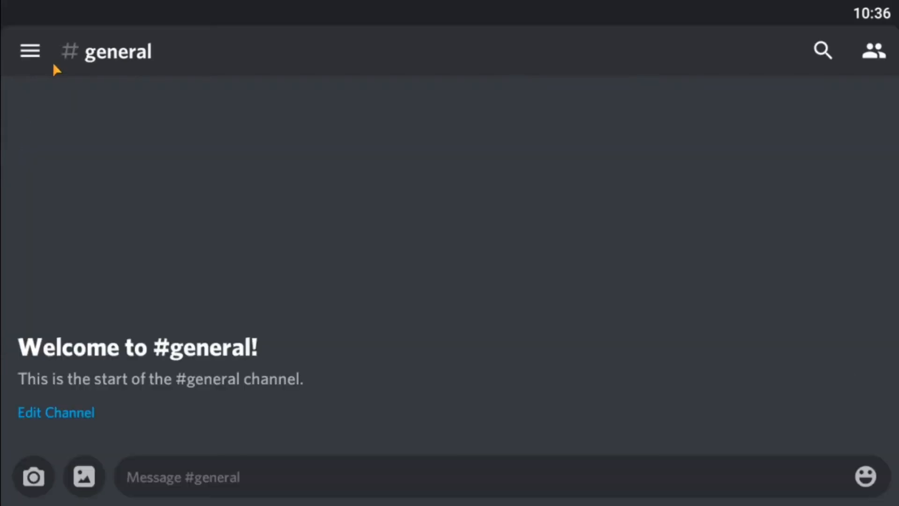
# - Create a text channel named War Assignments in the Dominion server and show the channel list
pyautogui.click(28, 53)
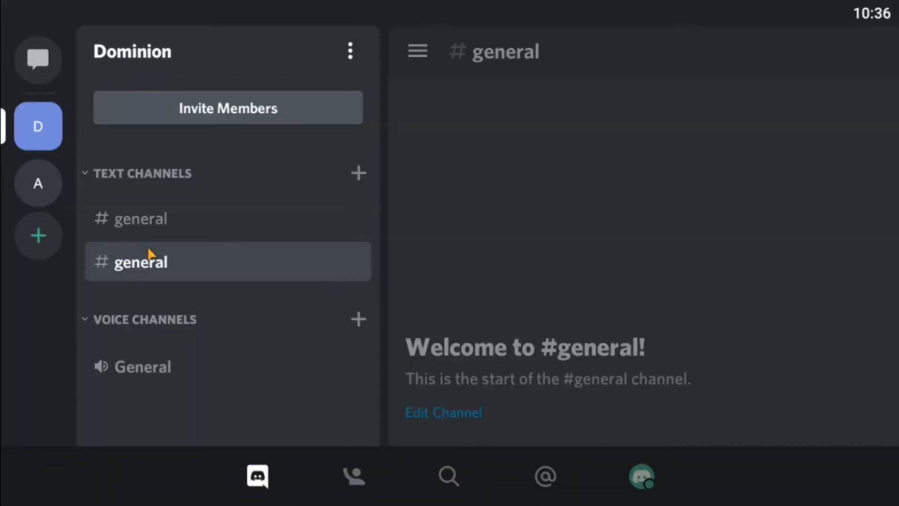
pyautogui.click(216, 219)
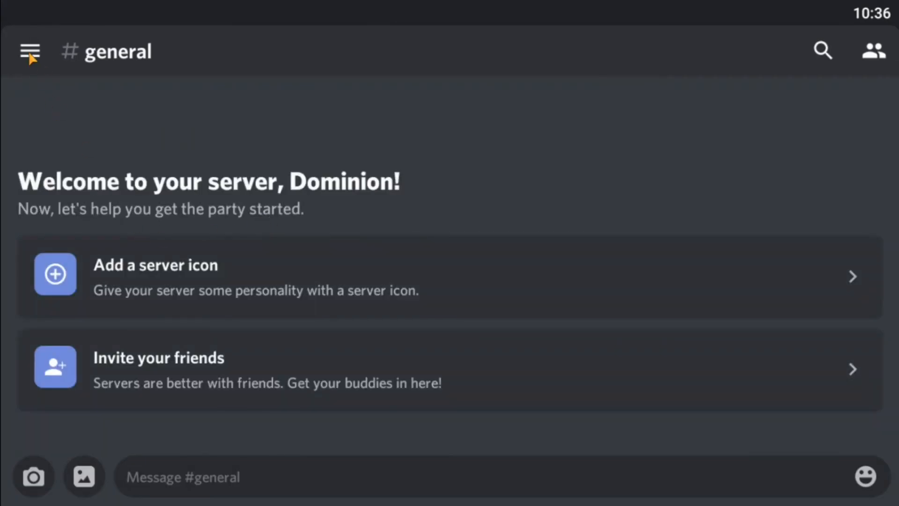
pyautogui.click(29, 53)
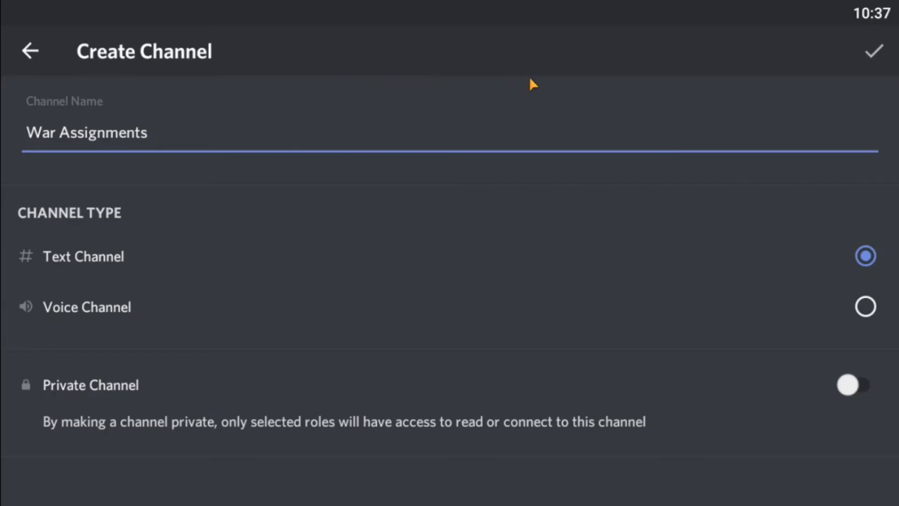
pyautogui.click(872, 53)
pyautogui.click(29, 53)
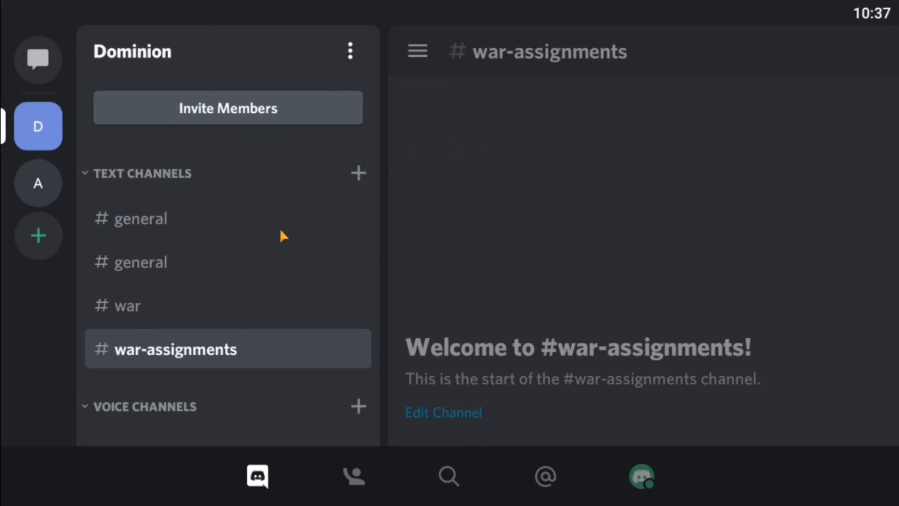
# - Add another text channel named Rewards to the Dominion server
pyautogui.click(358, 174)
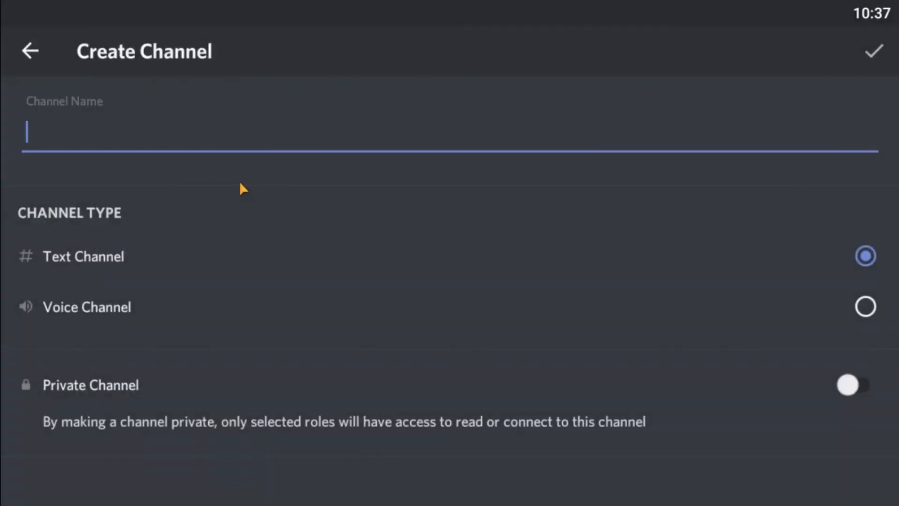
pyautogui.write('Rewards')
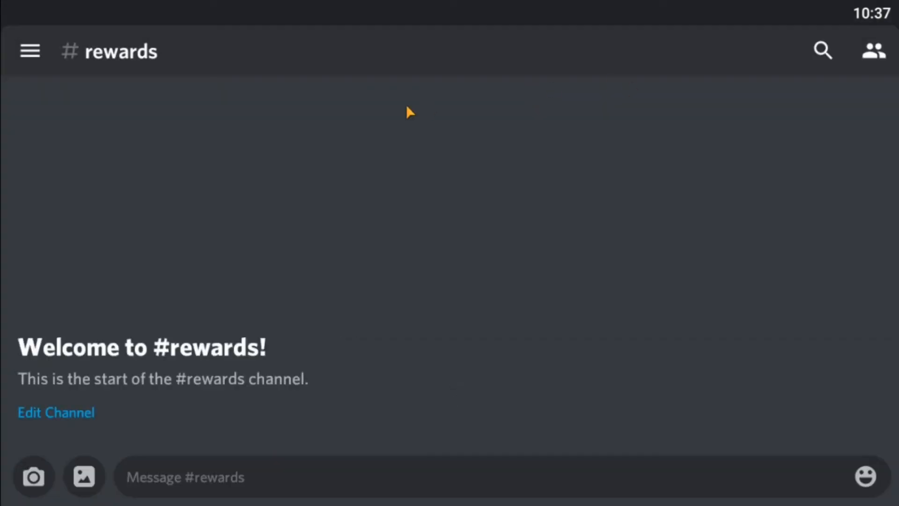
pyautogui.click(32, 51)
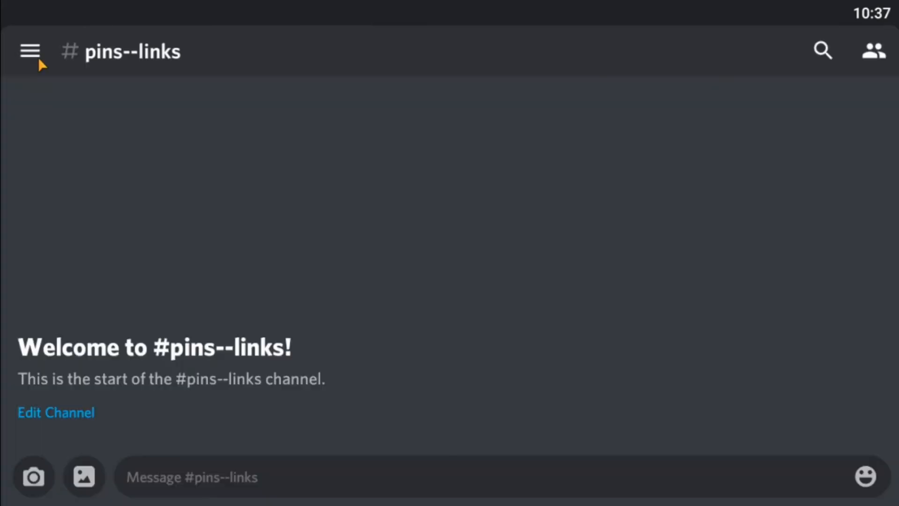
# - Look through the Dominion server's text and voice channels, including the tactics channel
pyautogui.click(35, 55)
pyautogui.scroll(-3, 231, 257)
pyautogui.scroll(4, 232, 257)
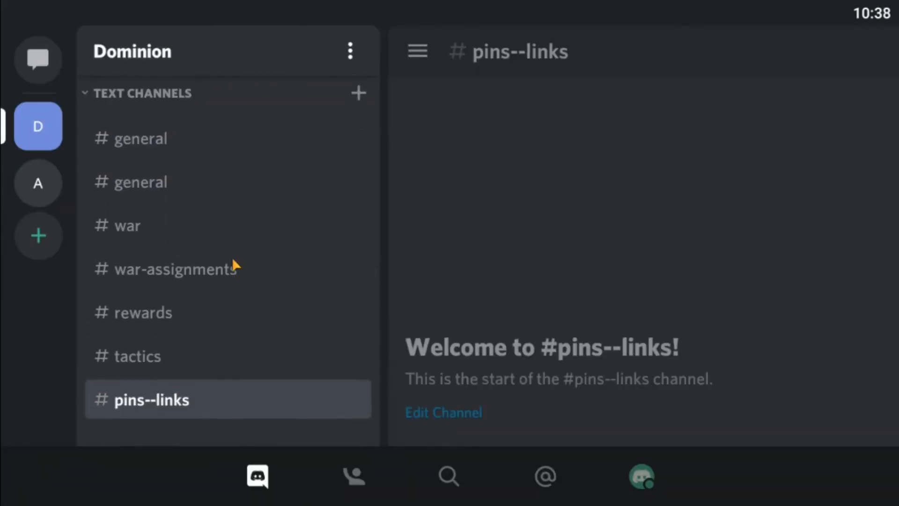
pyautogui.scroll(-3, 232, 257)
pyautogui.scroll(3, 233, 260)
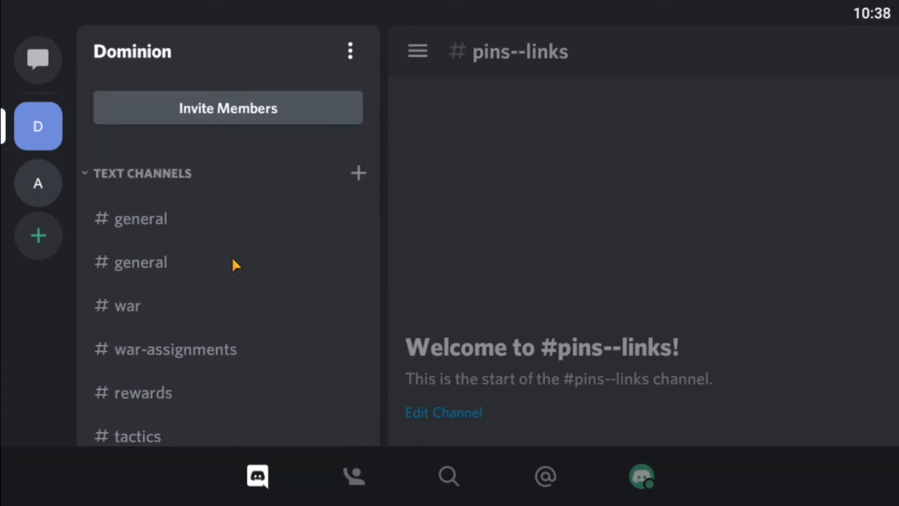
pyautogui.scroll(-3, 233, 260)
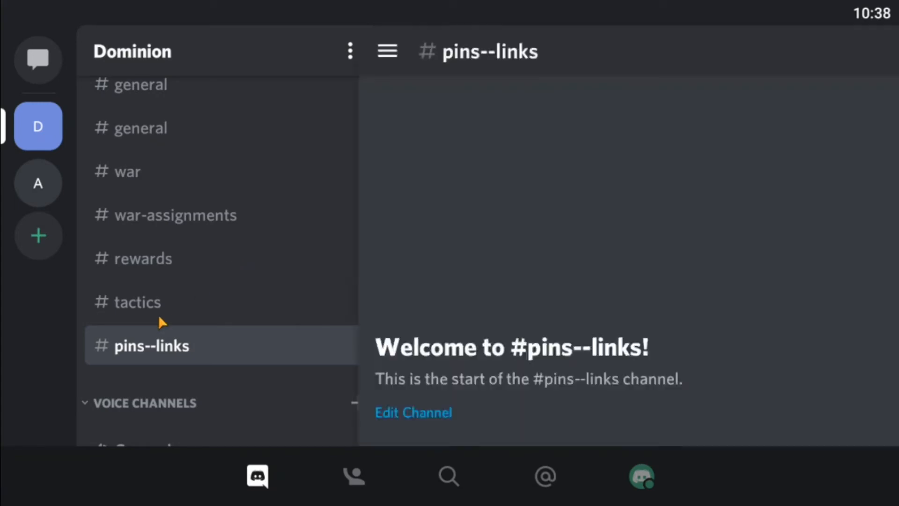
pyautogui.click(159, 318)
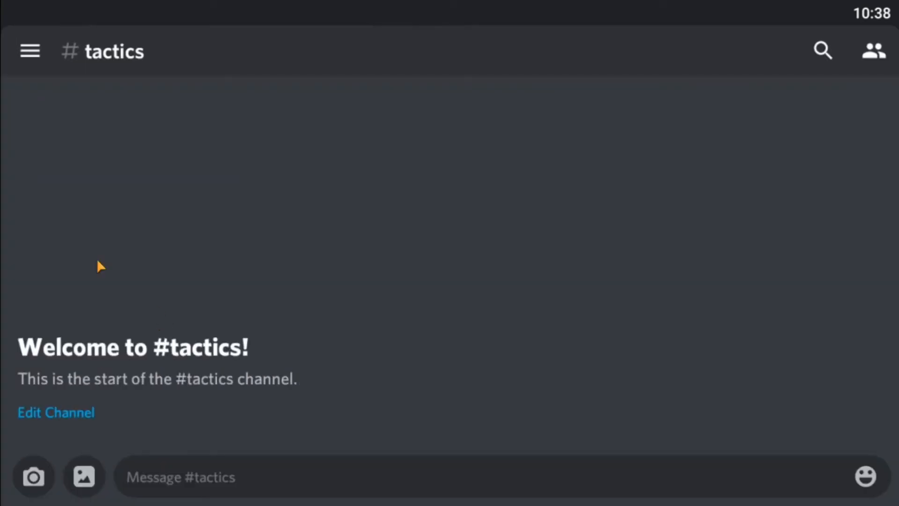
pyautogui.click(30, 51)
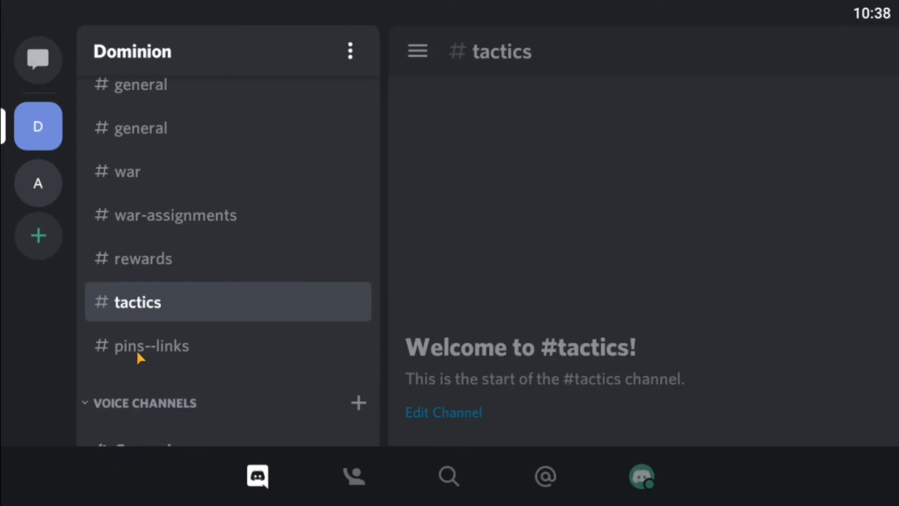
pyautogui.scroll(-1, 137, 350)
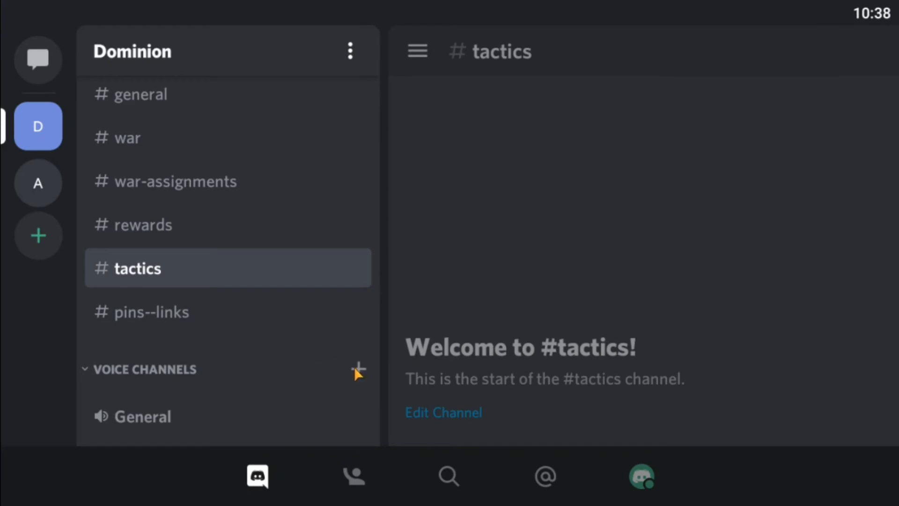
pyautogui.scroll(5, 351, 361)
pyautogui.scroll(-5, 270, 186)
pyautogui.click(349, 56)
pyautogui.scroll(-6, 391, 463)
pyautogui.scroll(5, 392, 461)
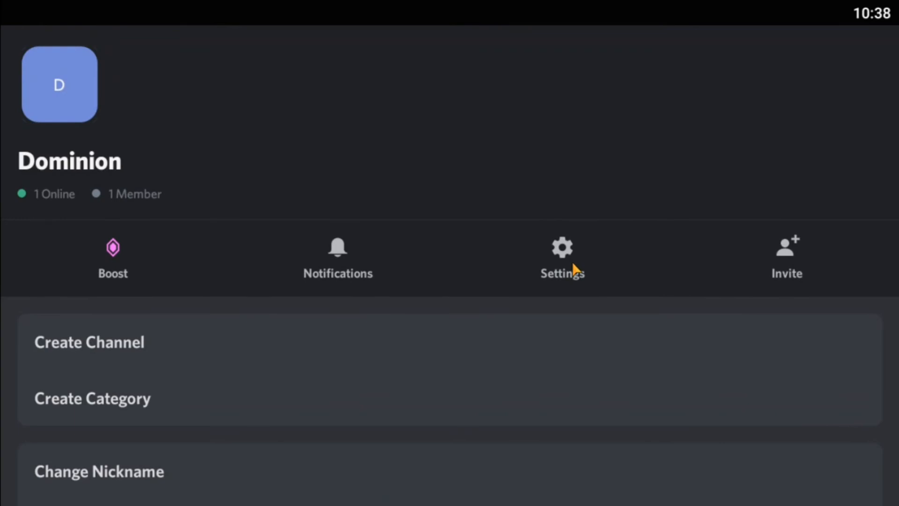
pyautogui.click(572, 261)
pyautogui.scroll(-3, 266, 360)
pyautogui.scroll(-6, 266, 364)
pyautogui.scroll(4, 270, 368)
pyautogui.scroll(-6, 269, 368)
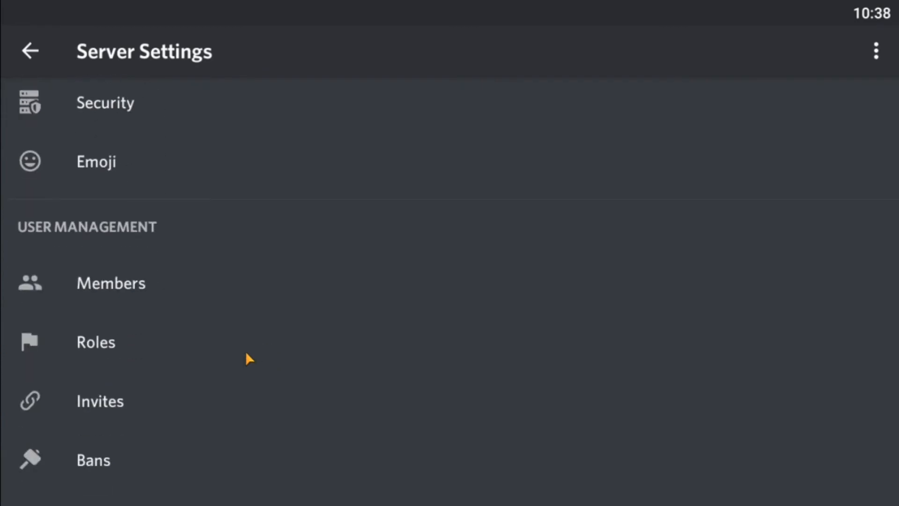
pyautogui.click(107, 340)
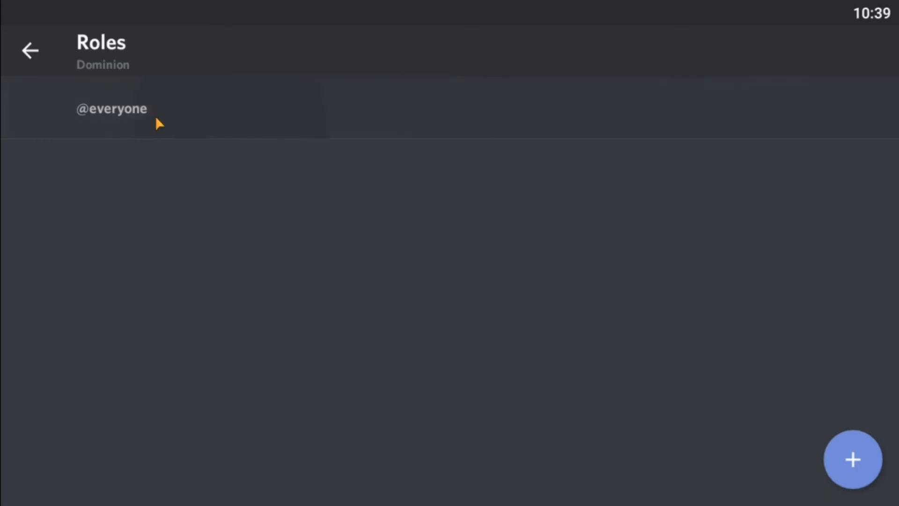
pyautogui.click(106, 120)
pyautogui.click(11, 46)
# - Create a new role in the Dominion server, name it Champion, and return to the role list
pyautogui.click(863, 474)
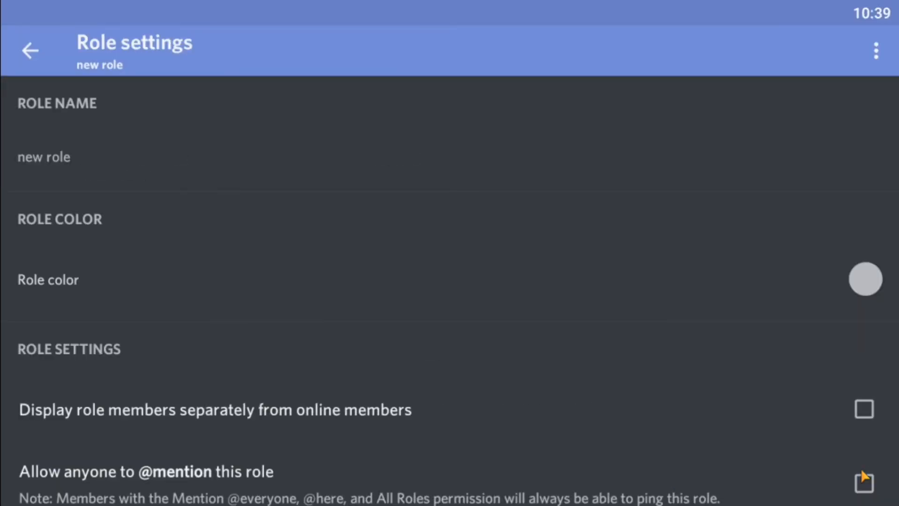
pyautogui.click(489, 174)
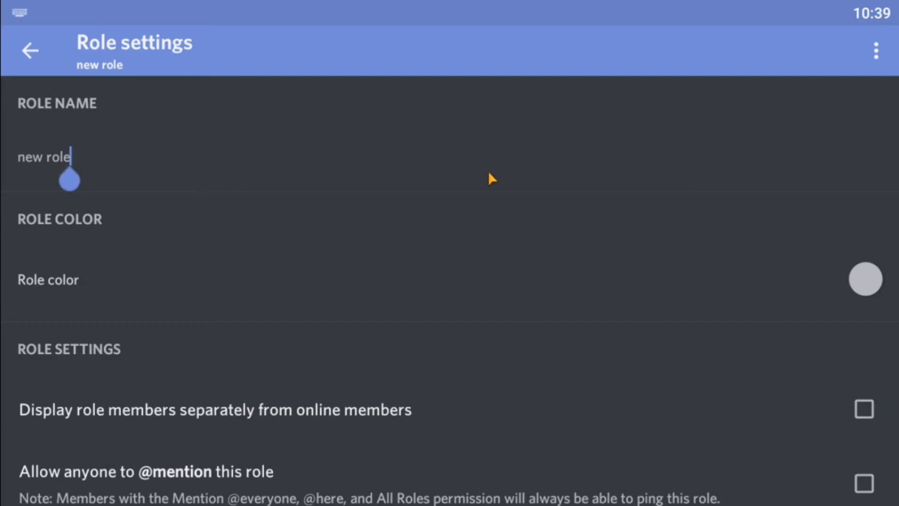
pyautogui.press('BackSpace')
pyautogui.press('BackSpace')
pyautogui.press('BackSpace')
pyautogui.press('BackSpace')
pyautogui.press('BackSpace')
pyautogui.press('BackSpace')
pyautogui.press('BackSpace')
pyautogui.press('BackSpace')
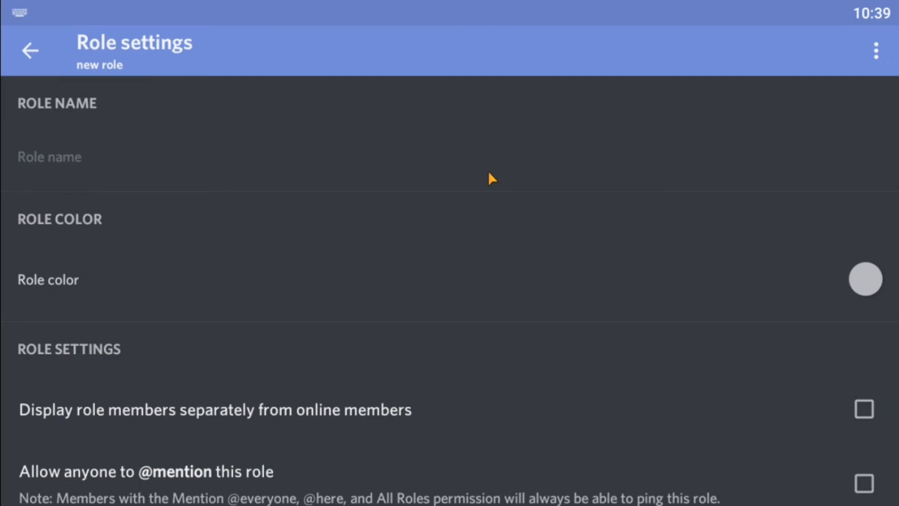
pyautogui.write('Champions')
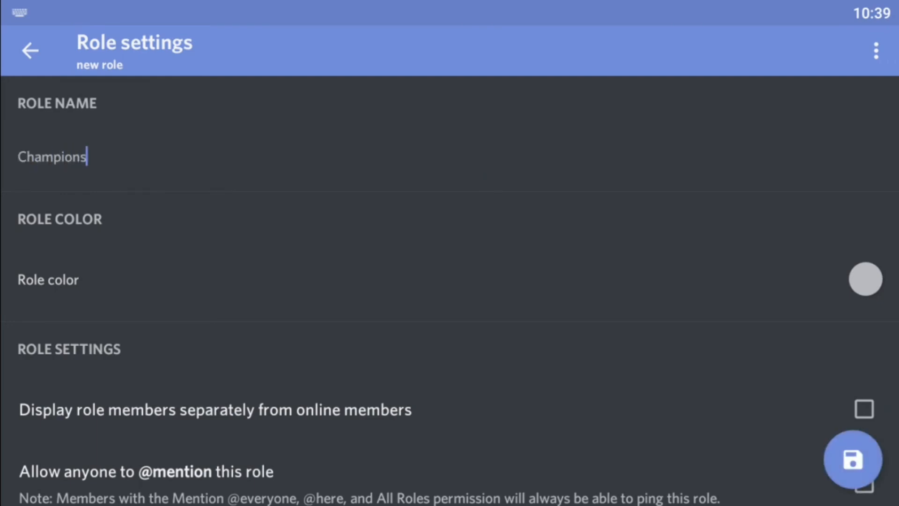
pyautogui.press('BackSpace')
pyautogui.click(31, 50)
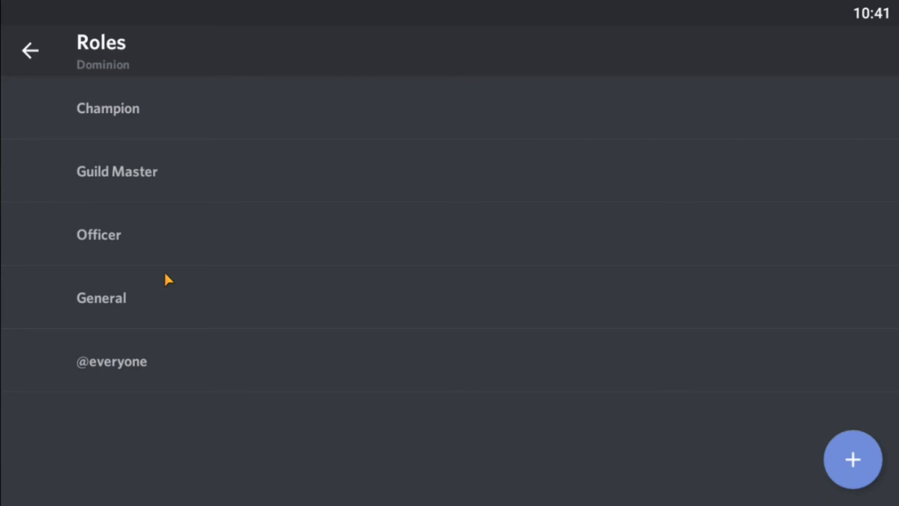
# - Grant the Guild Master role the Administrator permission and return to the role list
pyautogui.click(110, 174)
pyautogui.scroll(-5, 210, 300)
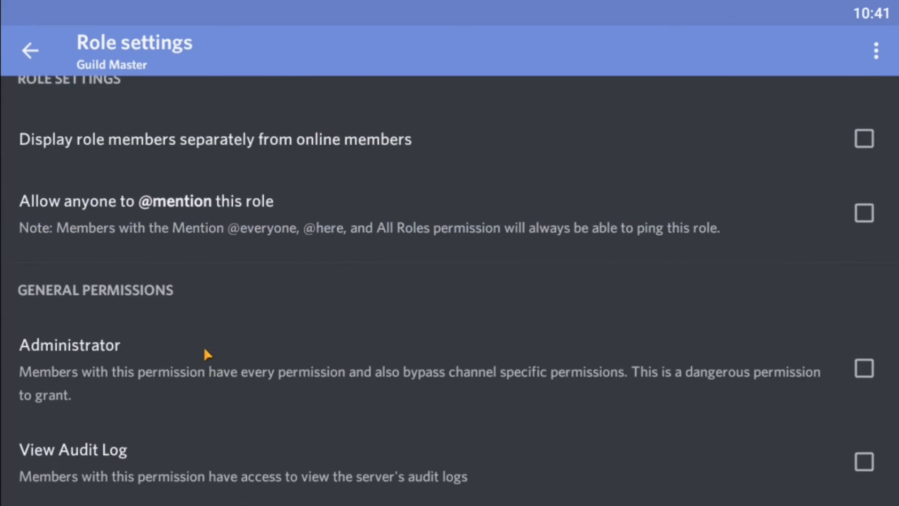
pyautogui.click(865, 372)
pyautogui.click(29, 60)
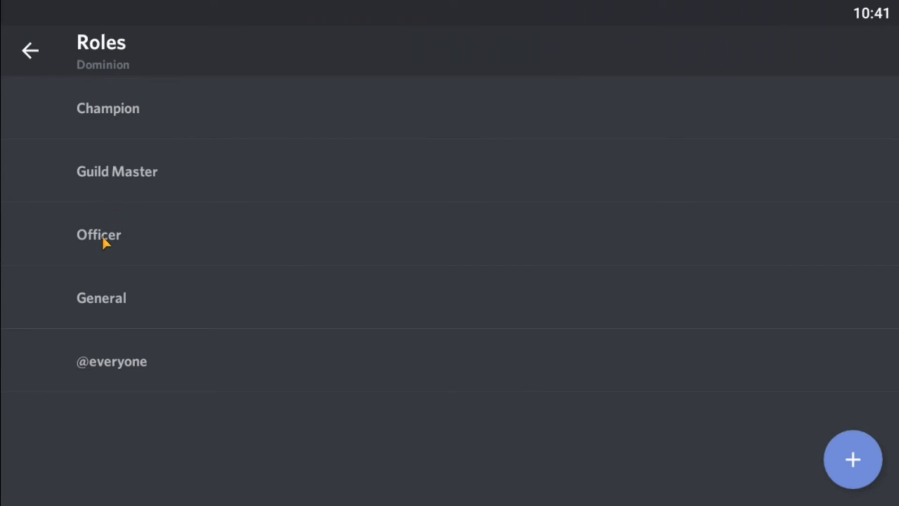
# - Enable the Administrator permission for the Officer role and go back to the role list
pyautogui.click(119, 244)
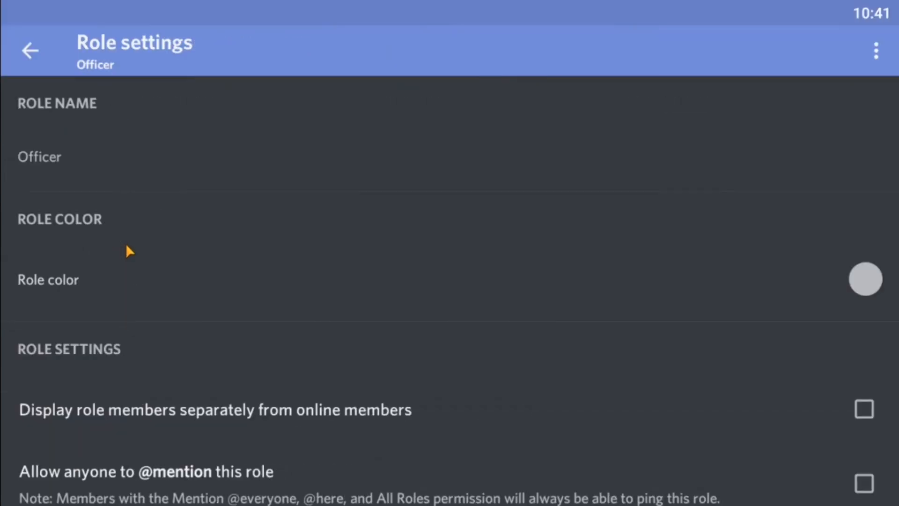
pyautogui.scroll(-5, 304, 318)
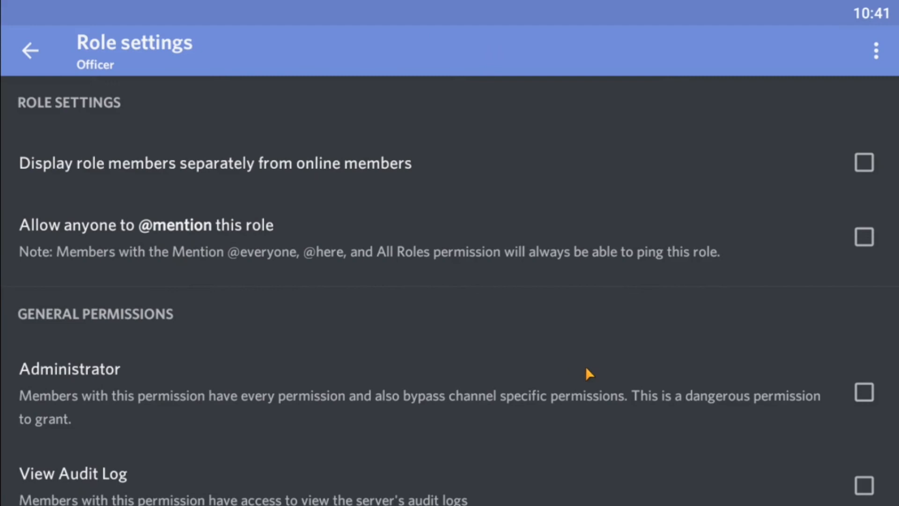
pyautogui.click(864, 392)
pyautogui.scroll(-3, 562, 374)
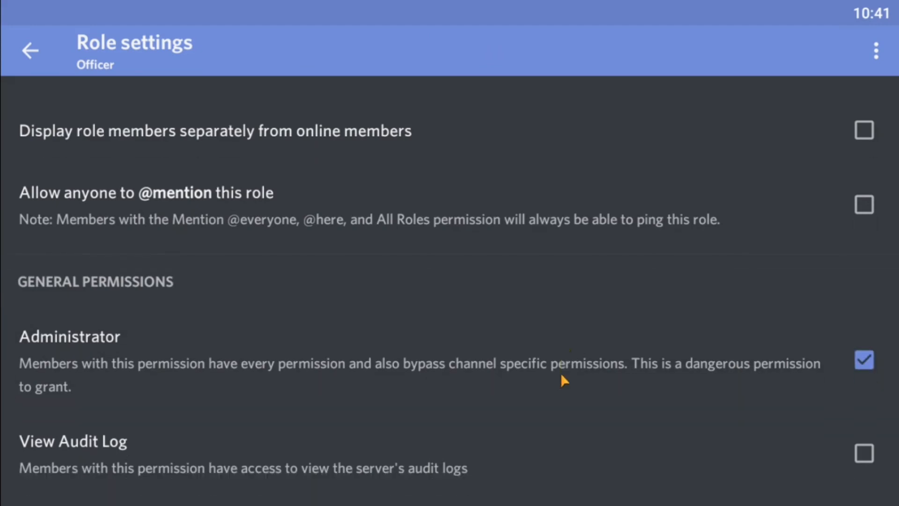
pyautogui.click(30, 62)
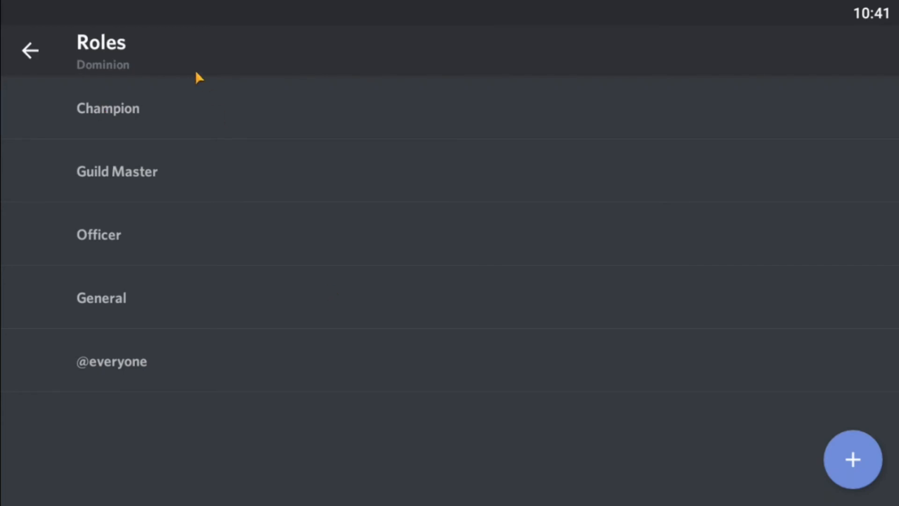
# - Change the Champion role's color to dark purple and return to the role list
pyautogui.click(99, 115)
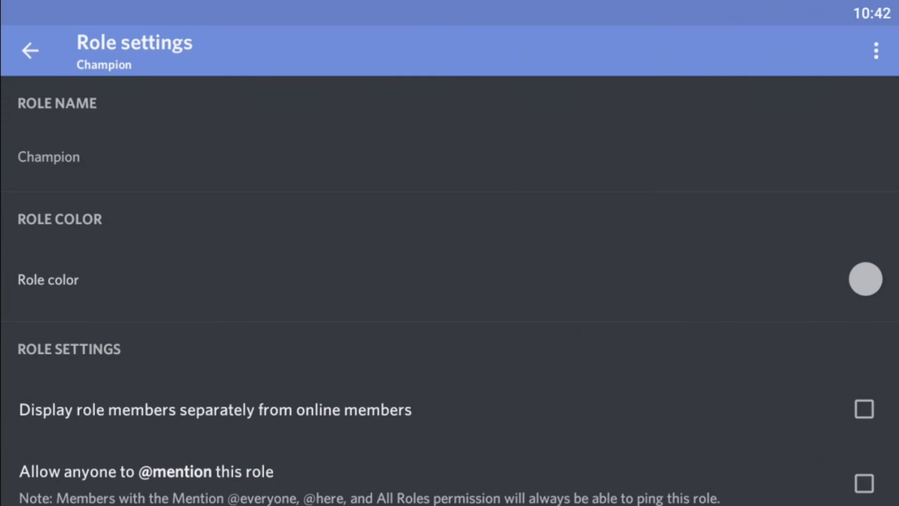
pyautogui.click(873, 282)
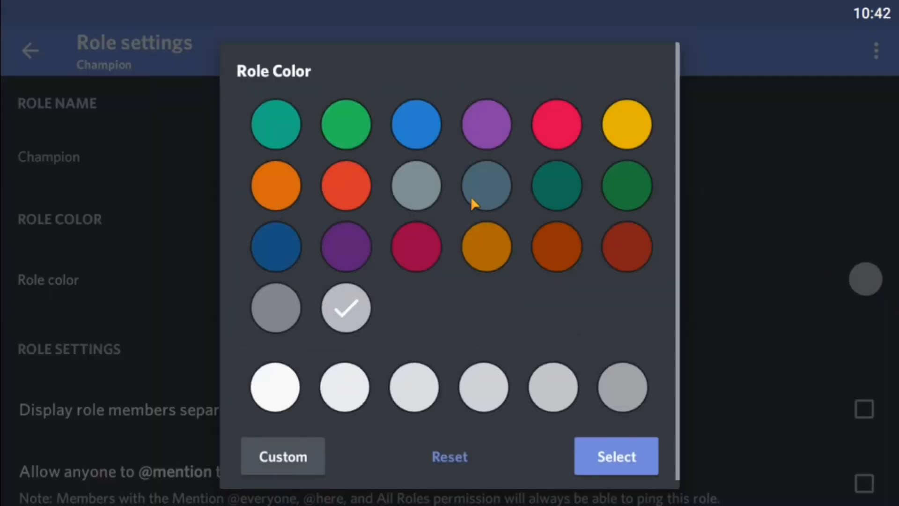
pyautogui.click(352, 234)
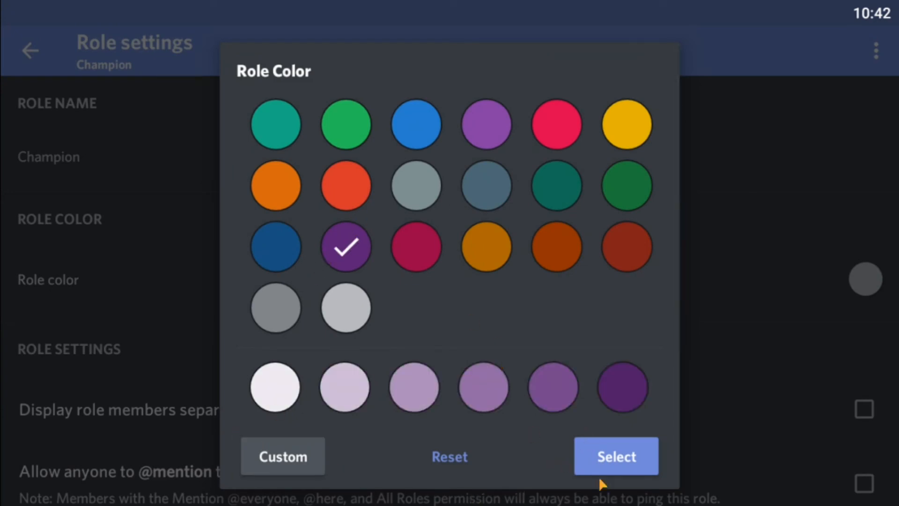
pyautogui.click(634, 468)
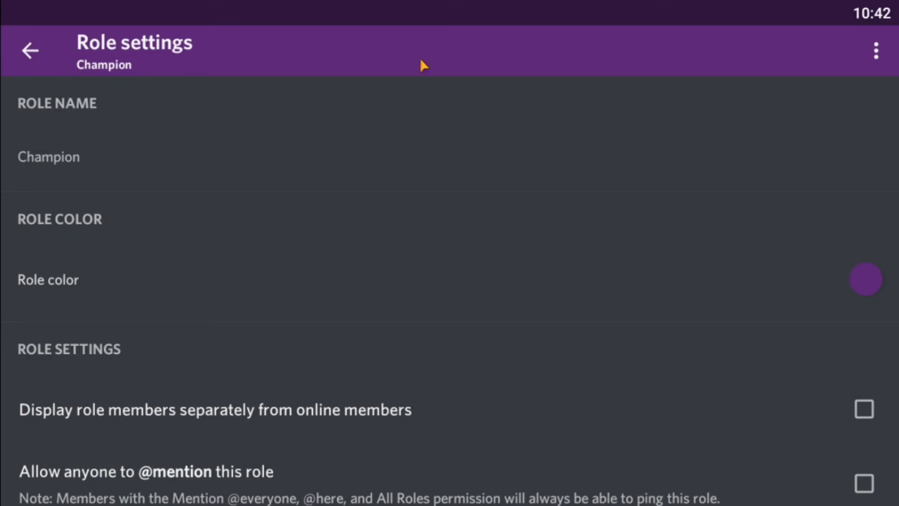
pyautogui.click(30, 50)
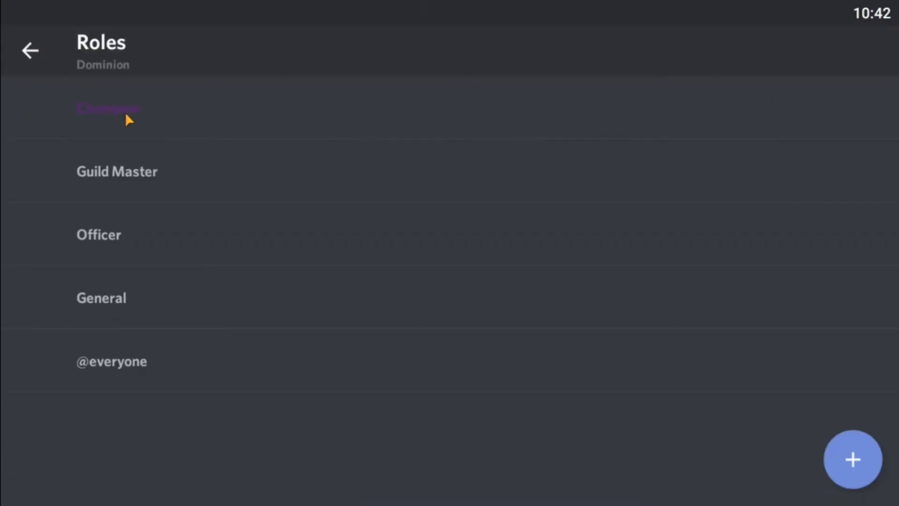
# - Assign the Champion role to the Dominion server's owner through the member management page and return to the tactics channel
pyautogui.click(31, 50)
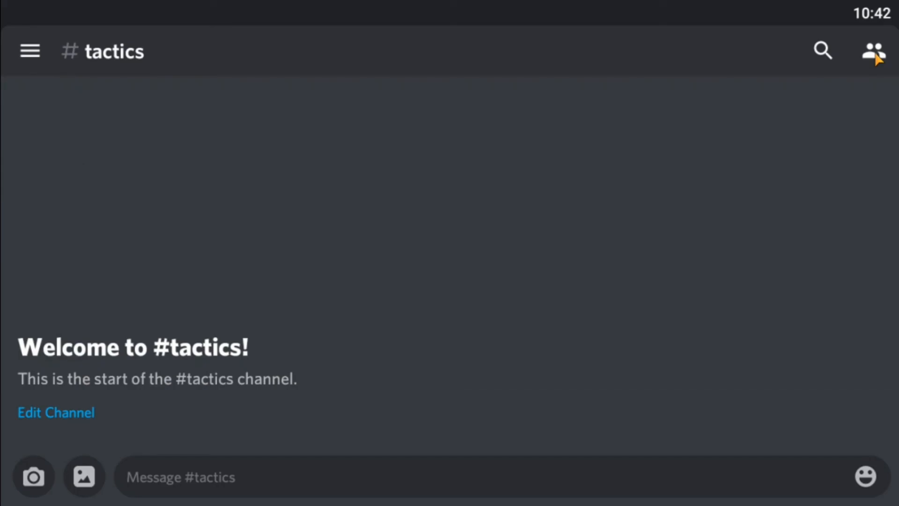
pyautogui.click(874, 53)
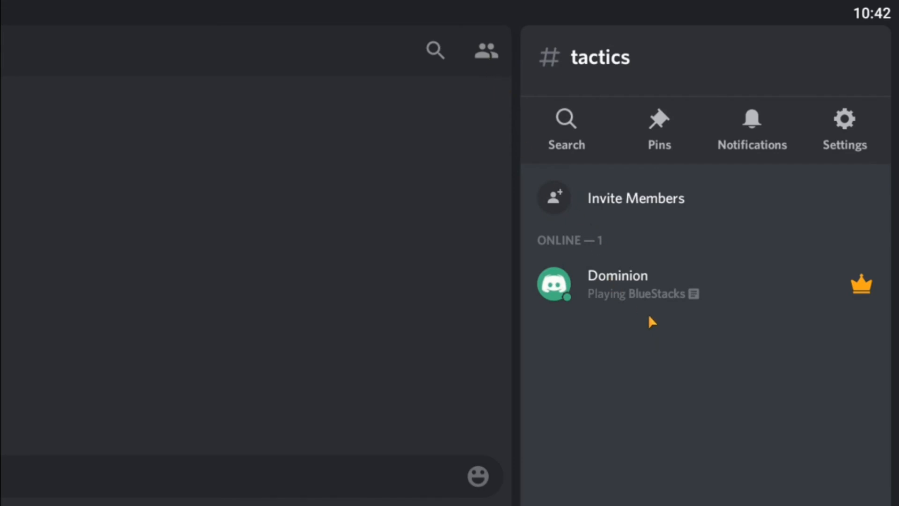
pyautogui.click(621, 283)
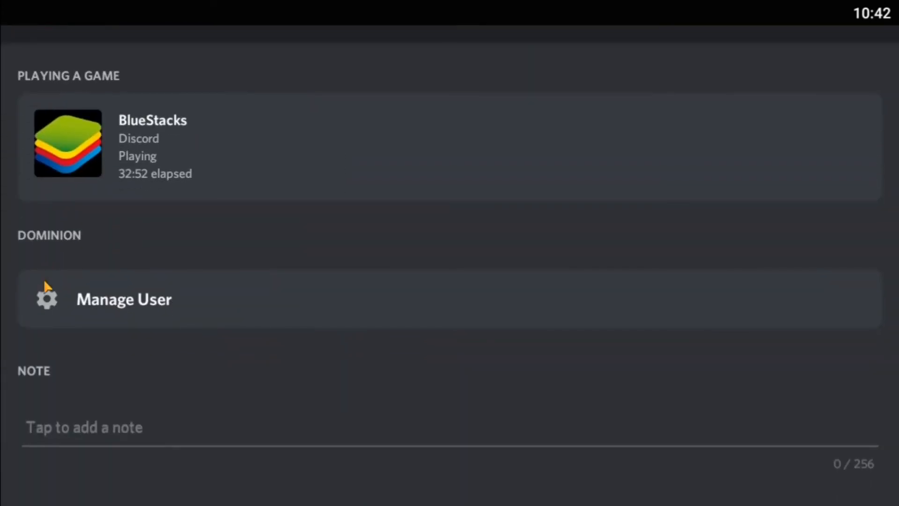
pyautogui.click(43, 300)
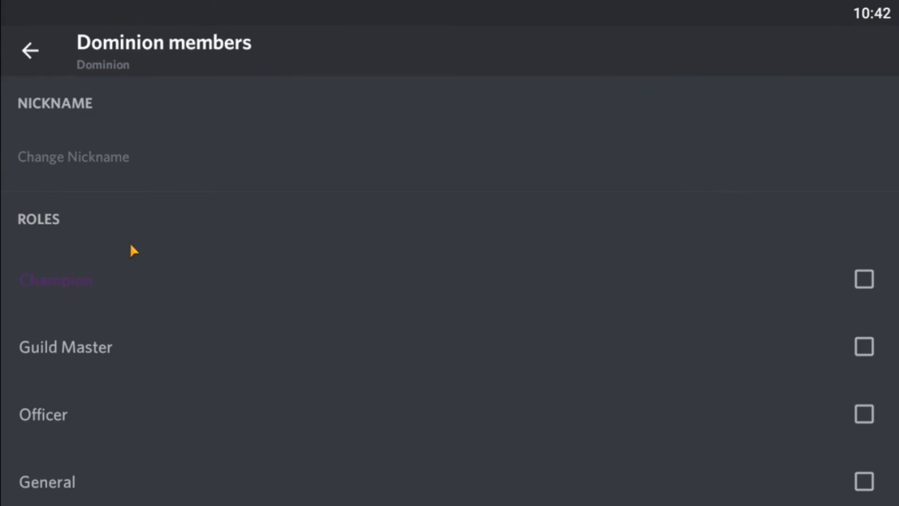
pyautogui.click(866, 278)
pyautogui.click(29, 50)
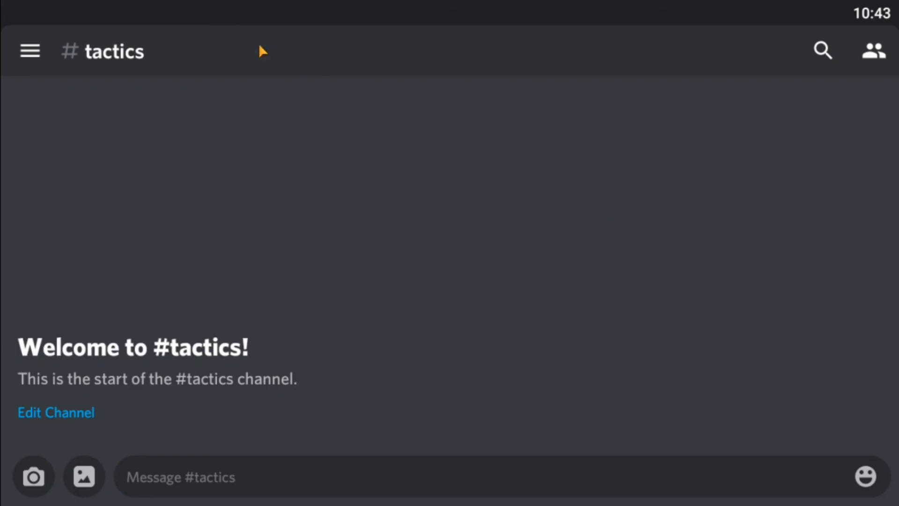
# - View the rewards channel and the war-assignments channel in turn, ending in war-assignments
pyautogui.click(39, 59)
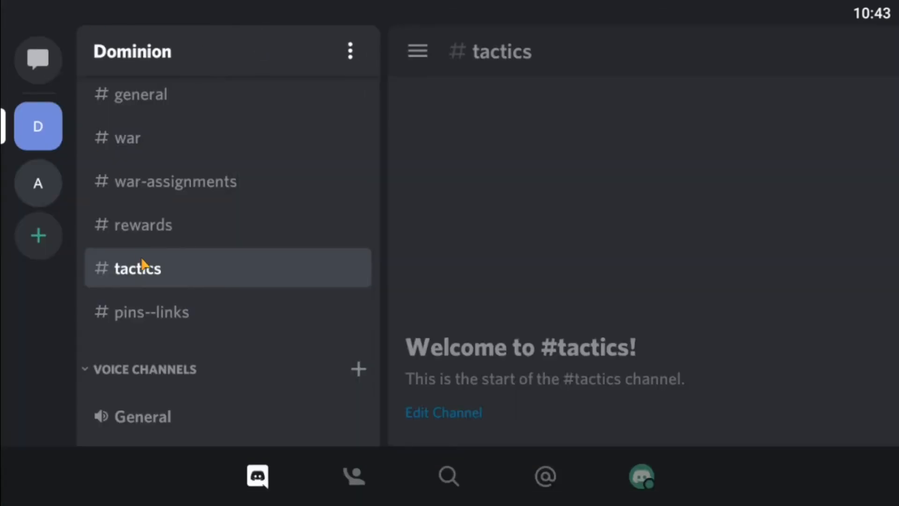
pyautogui.click(159, 228)
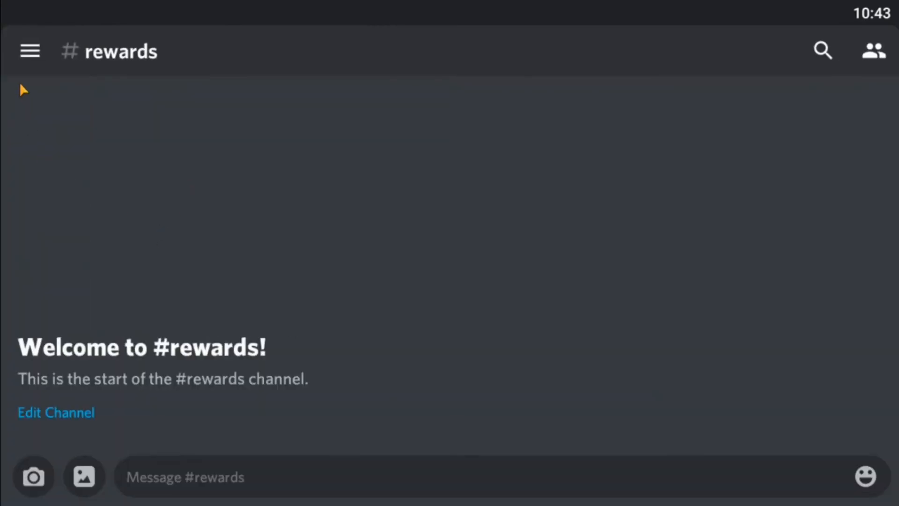
pyautogui.click(24, 58)
pyautogui.click(146, 196)
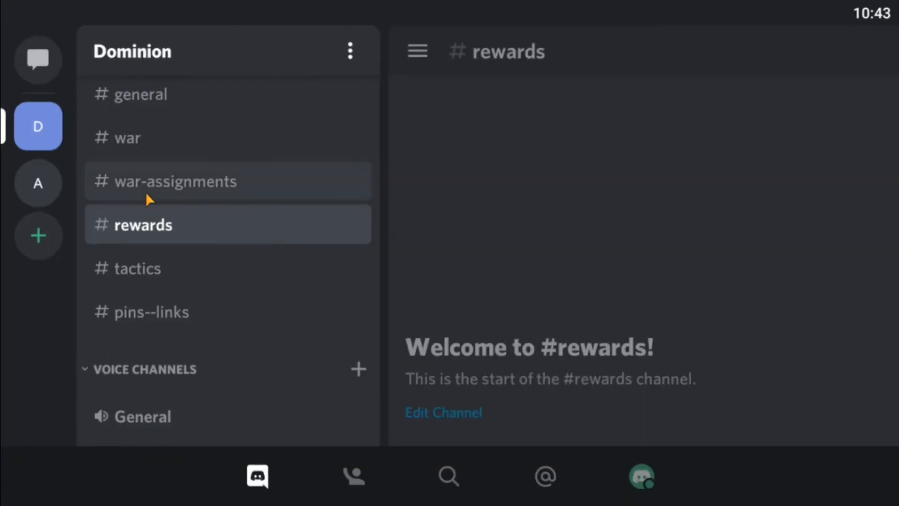
pyautogui.click(25, 52)
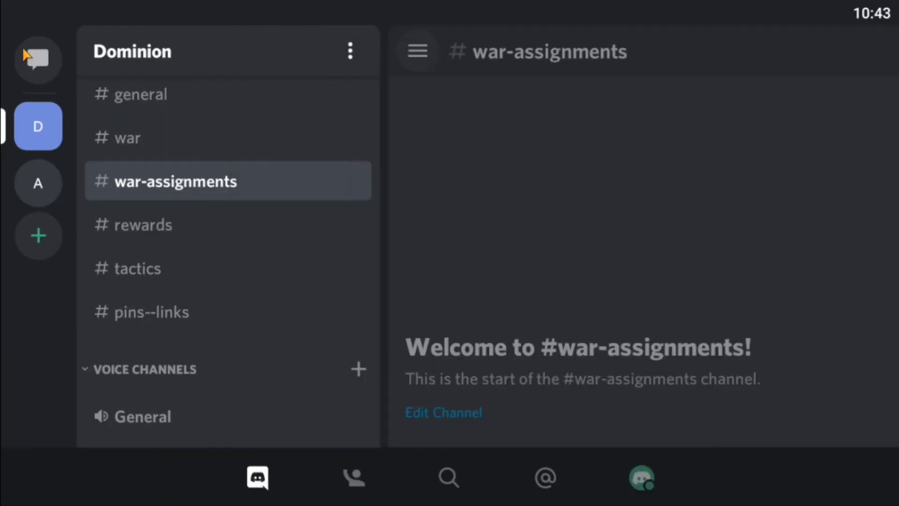
pyautogui.click(439, 203)
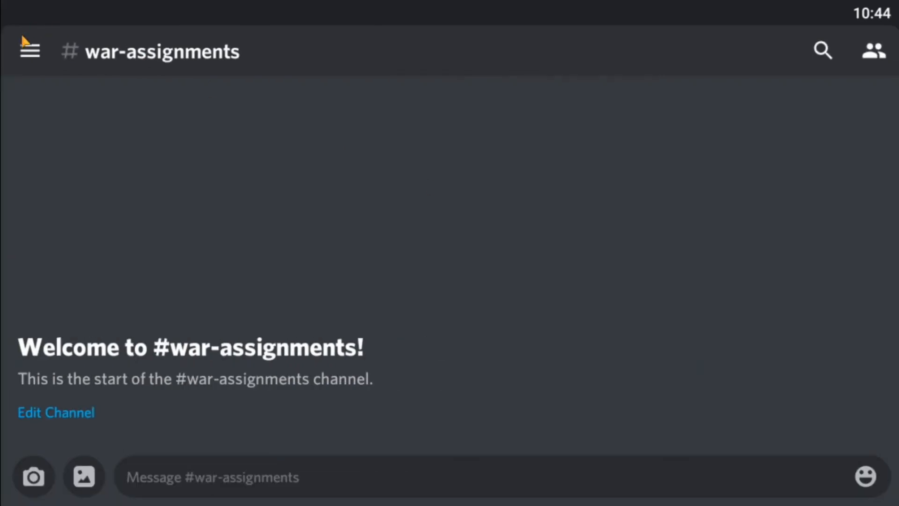
# - Open the war-assignments channel's permission settings and add the Champion role to them
pyautogui.click(38, 57)
pyautogui.click(166, 184)
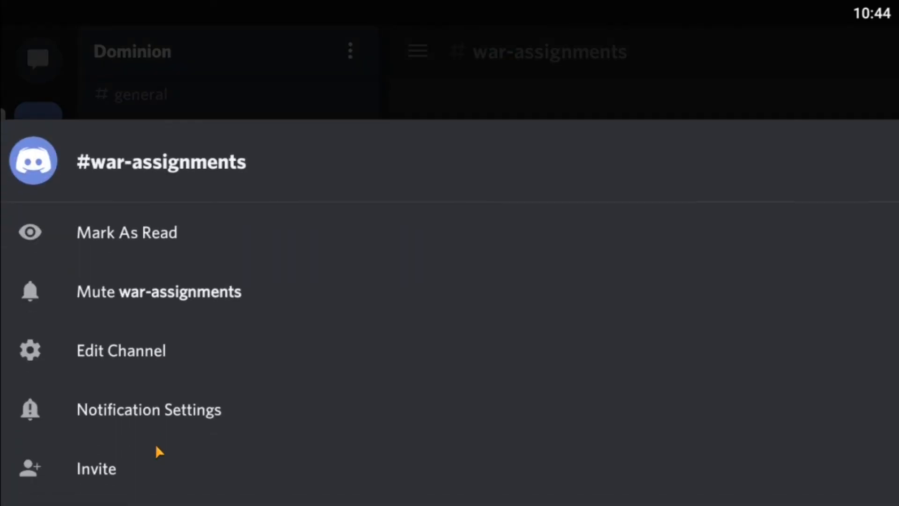
pyautogui.click(84, 355)
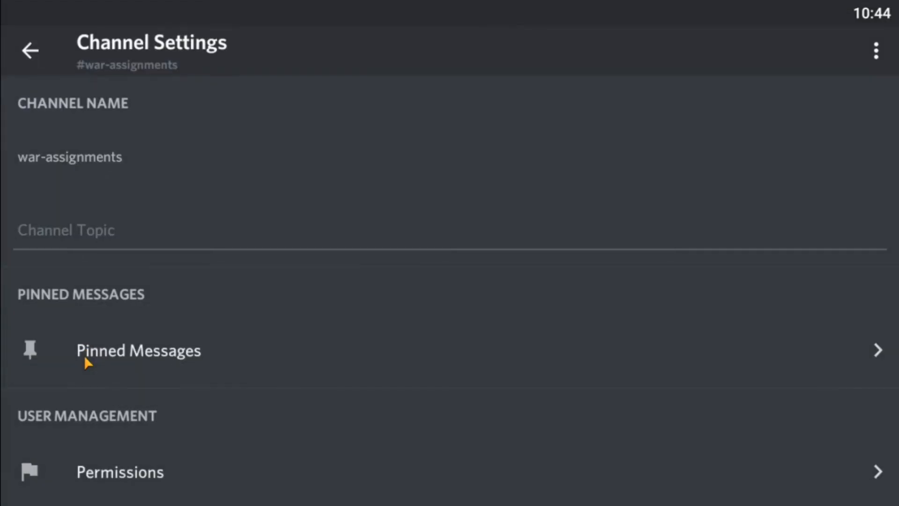
pyautogui.scroll(-5, 131, 328)
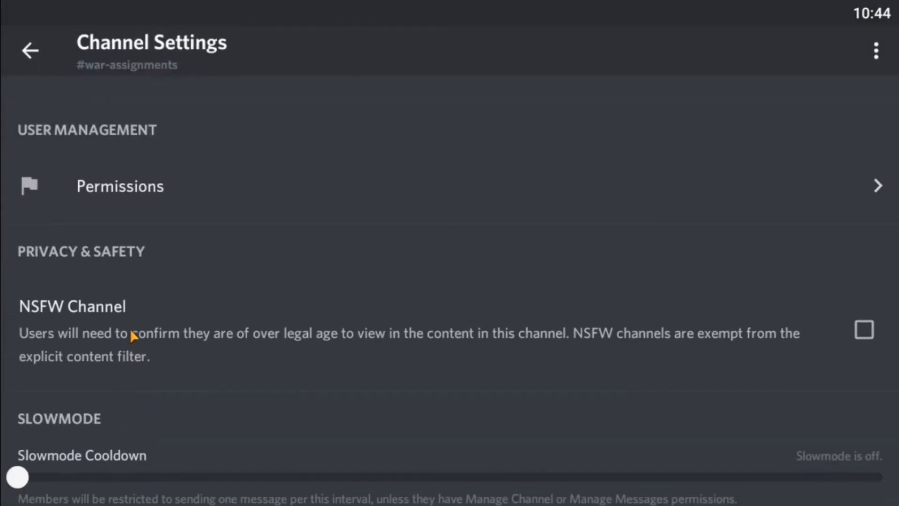
pyautogui.scroll(2, 135, 300)
pyautogui.click(135, 261)
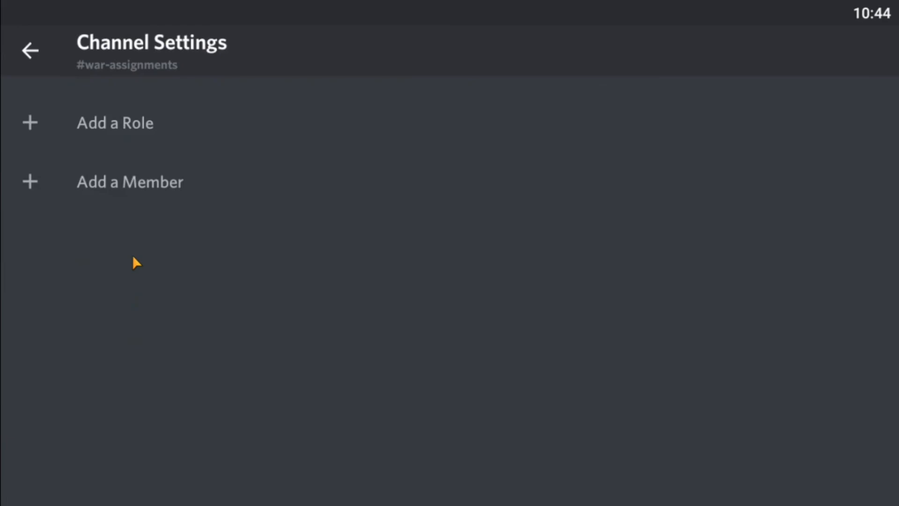
pyautogui.click(74, 127)
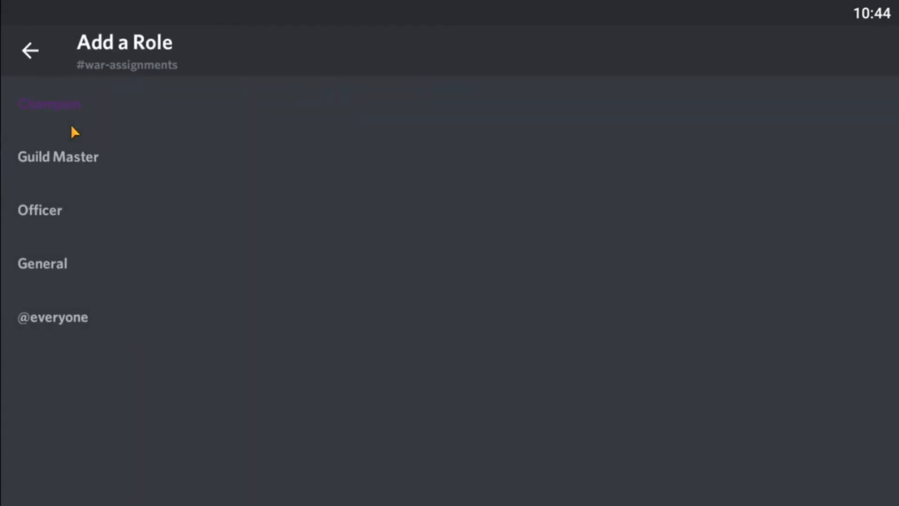
pyautogui.click(56, 101)
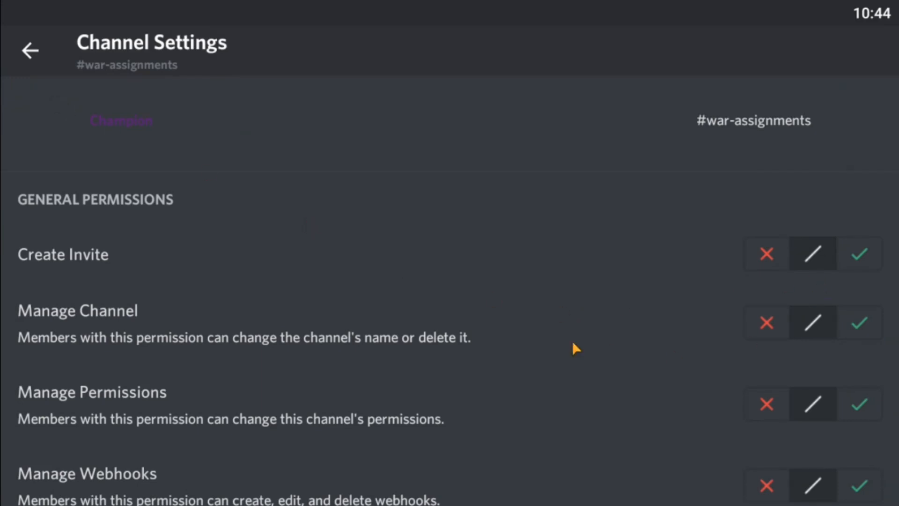
# - Allow Champion to Send Messages, Send TTS Messages and Read Text Channels & See Voice Channels in war-assignments, and save
pyautogui.scroll(-5, 574, 344)
pyautogui.scroll(3, 573, 344)
pyautogui.scroll(-7, 573, 344)
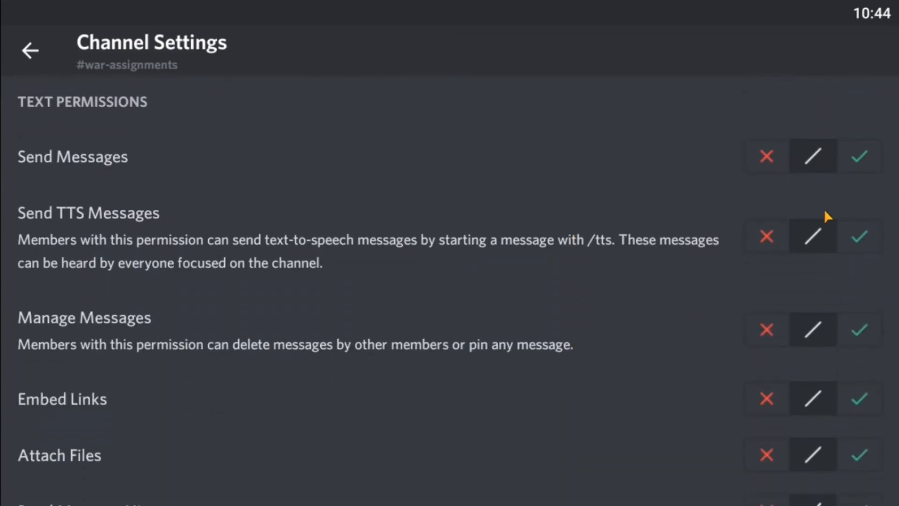
pyautogui.click(866, 150)
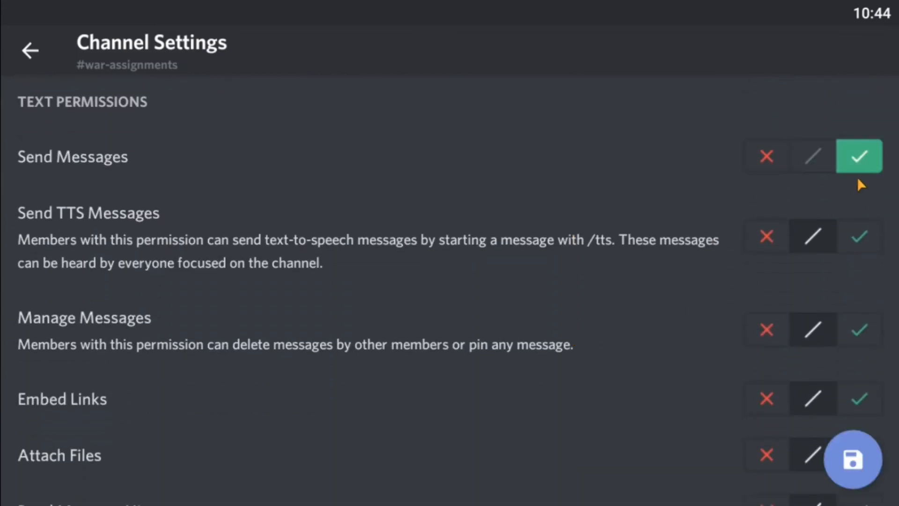
pyautogui.click(859, 237)
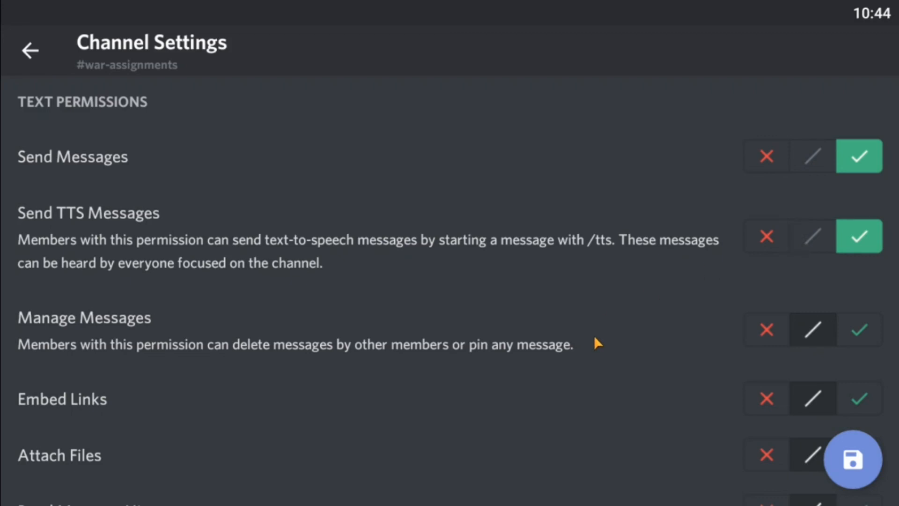
pyautogui.scroll(5, 594, 335)
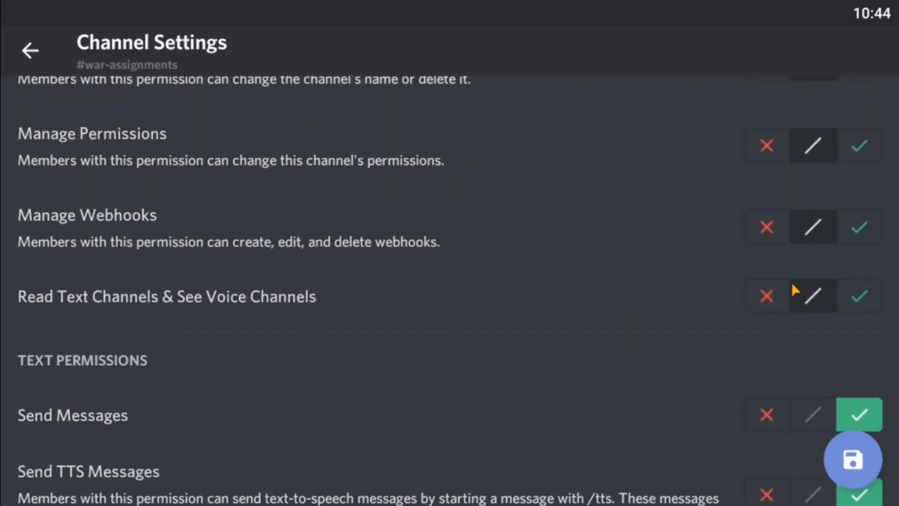
pyautogui.click(854, 297)
pyautogui.scroll(3, 546, 247)
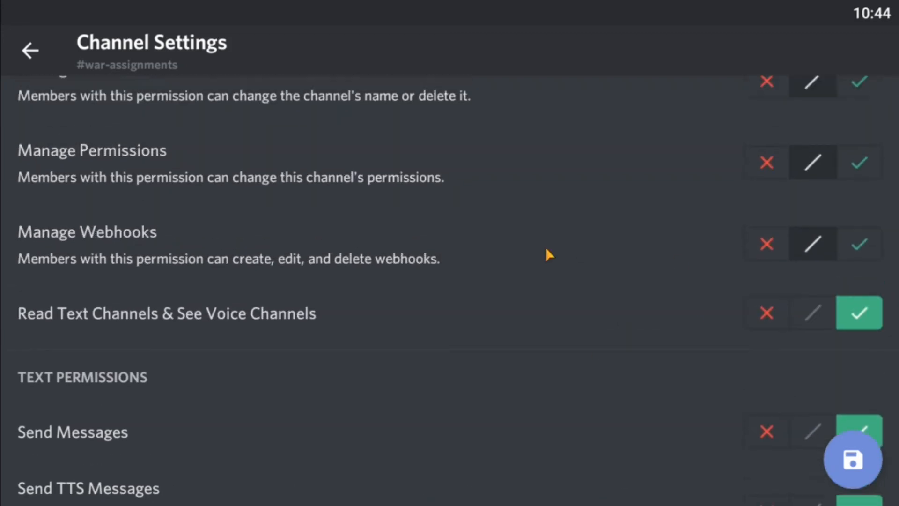
pyautogui.scroll(3, 547, 253)
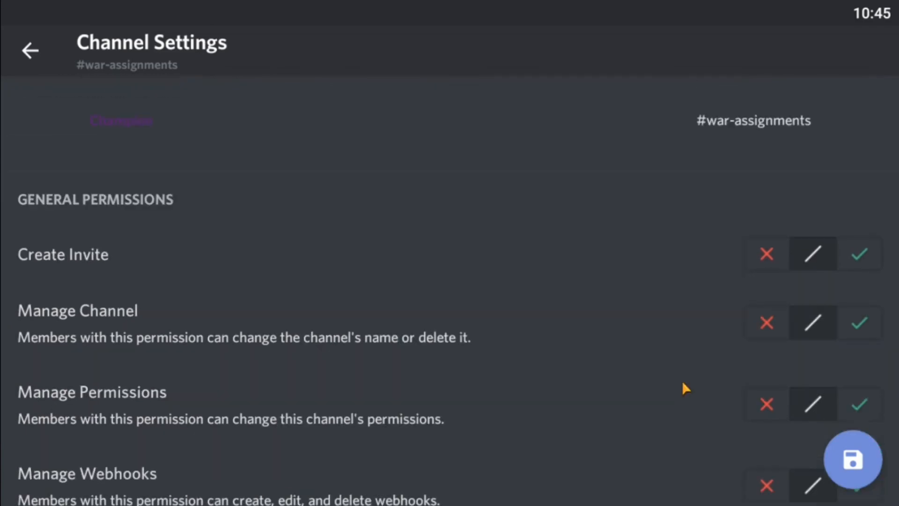
pyautogui.click(850, 464)
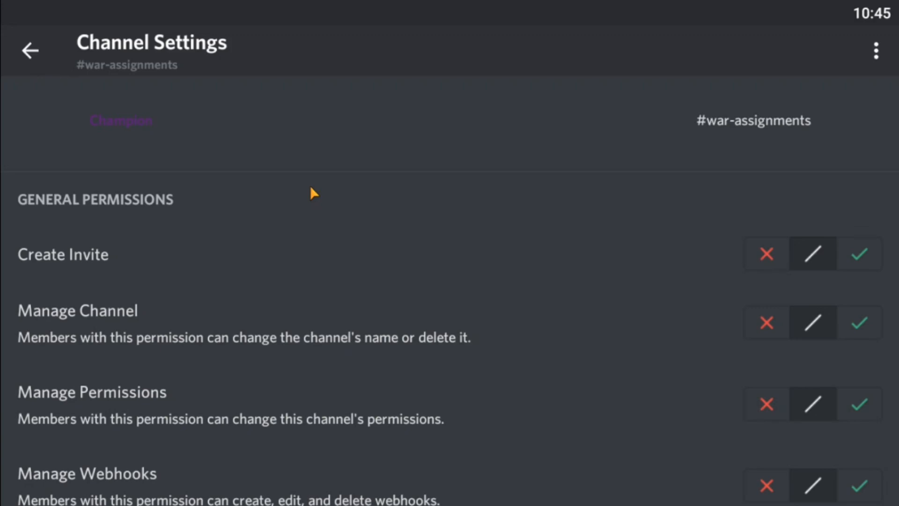
pyautogui.click(29, 50)
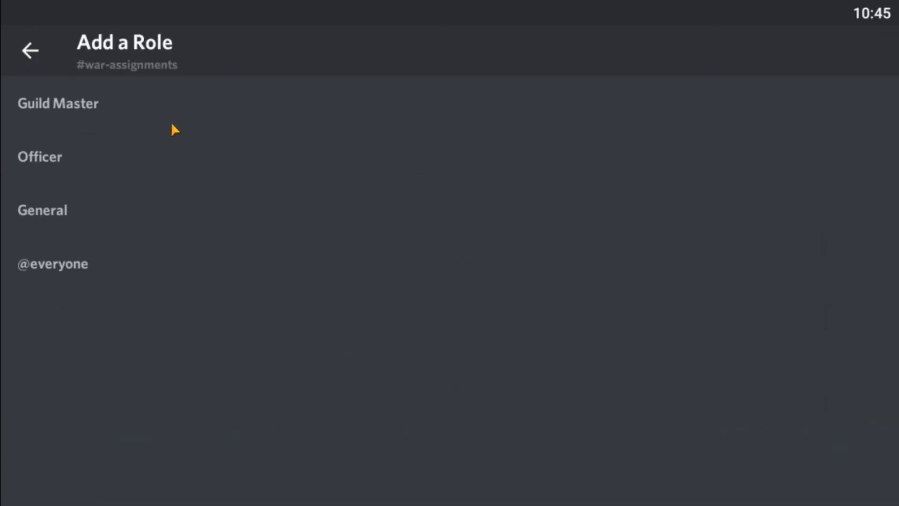
pyautogui.click(41, 268)
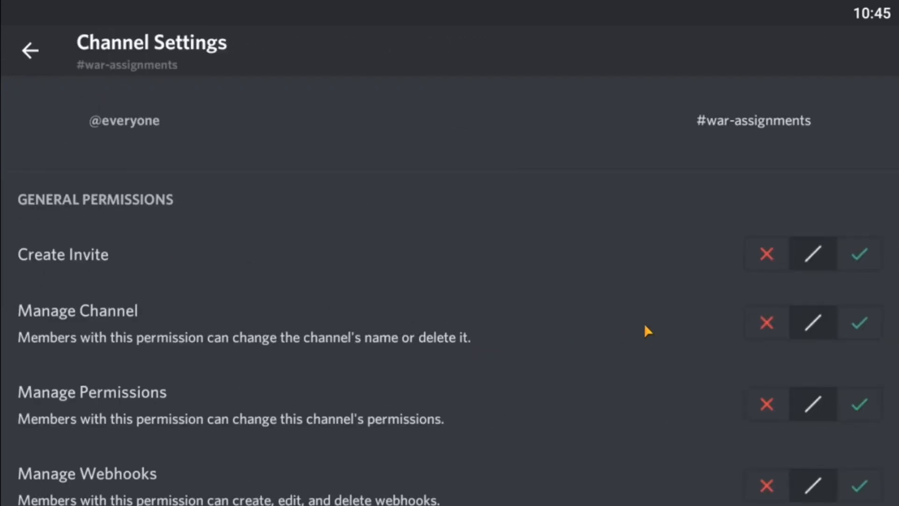
pyautogui.scroll(-7, 645, 325)
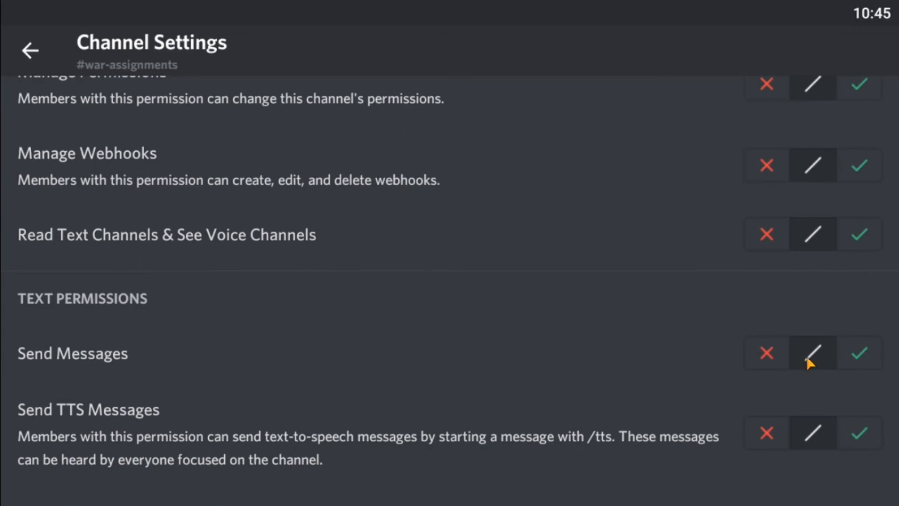
pyautogui.moveTo(765, 353); pyautogui.dragTo(765, 270)
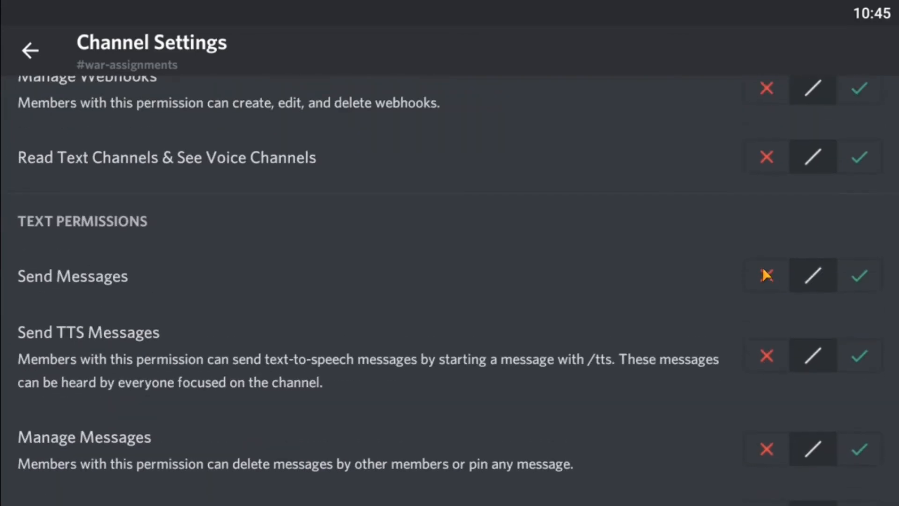
pyautogui.click(766, 273)
pyautogui.click(766, 353)
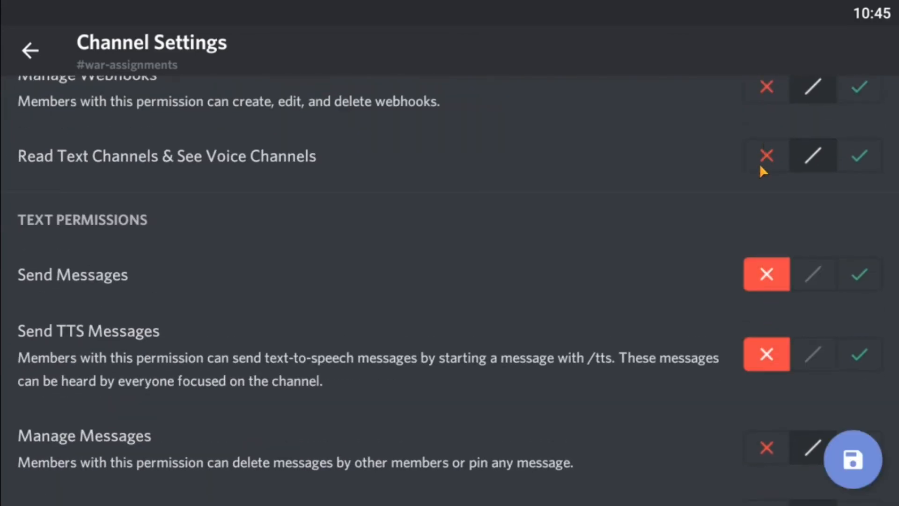
pyautogui.click(763, 159)
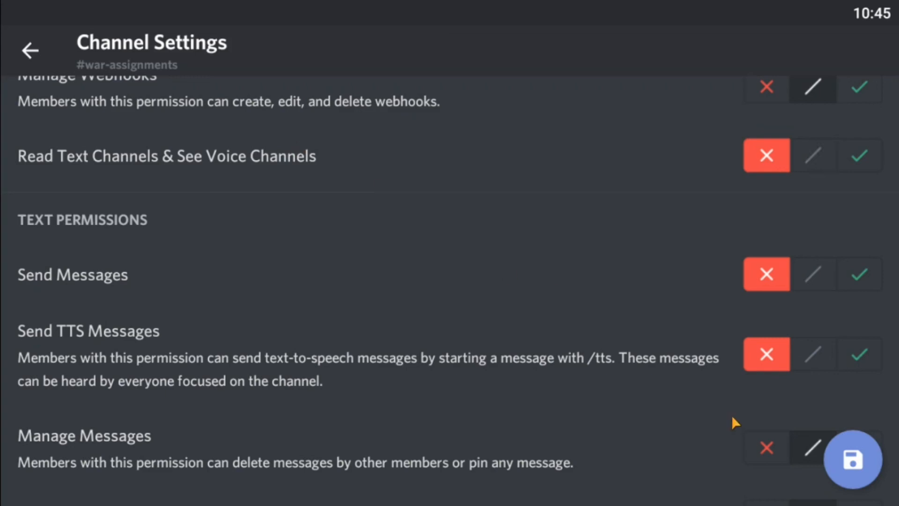
pyautogui.click(867, 460)
pyautogui.click(31, 52)
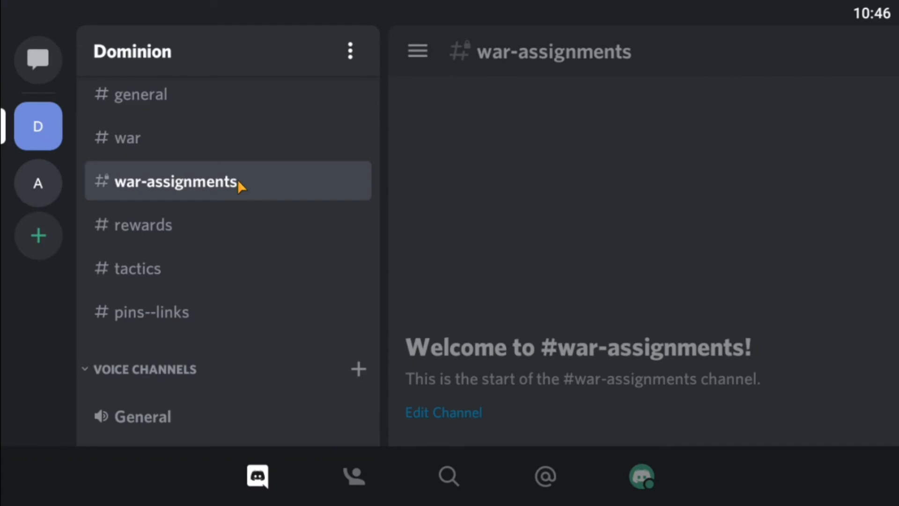
pyautogui.click(424, 167)
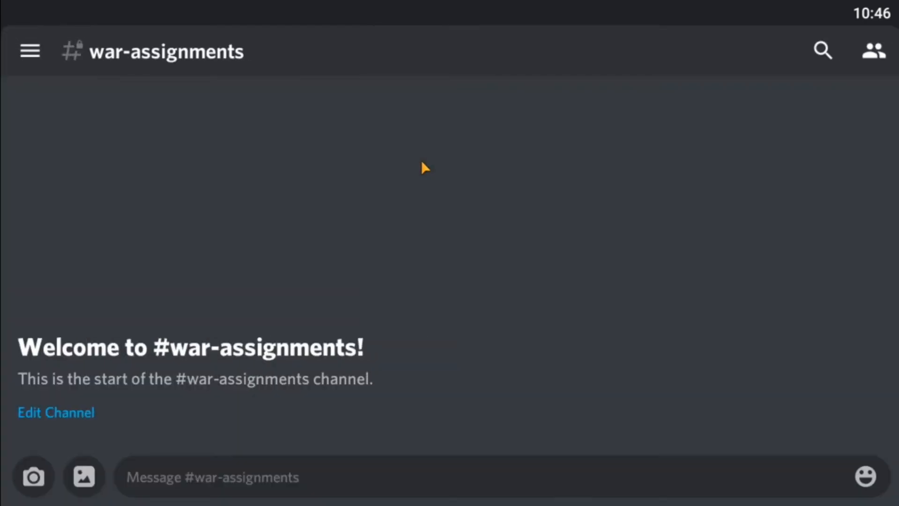